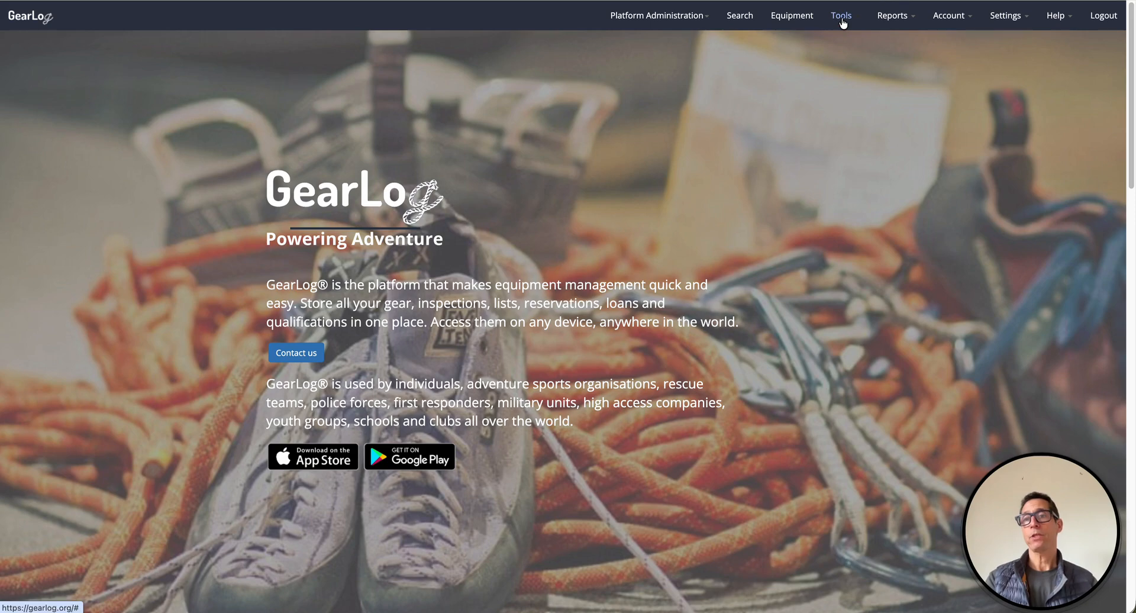
- Create and save a new gear loan named 'Training Loan', then bring up its gear chooser
{"action": "left_click", "coordinate": [752, 89]}
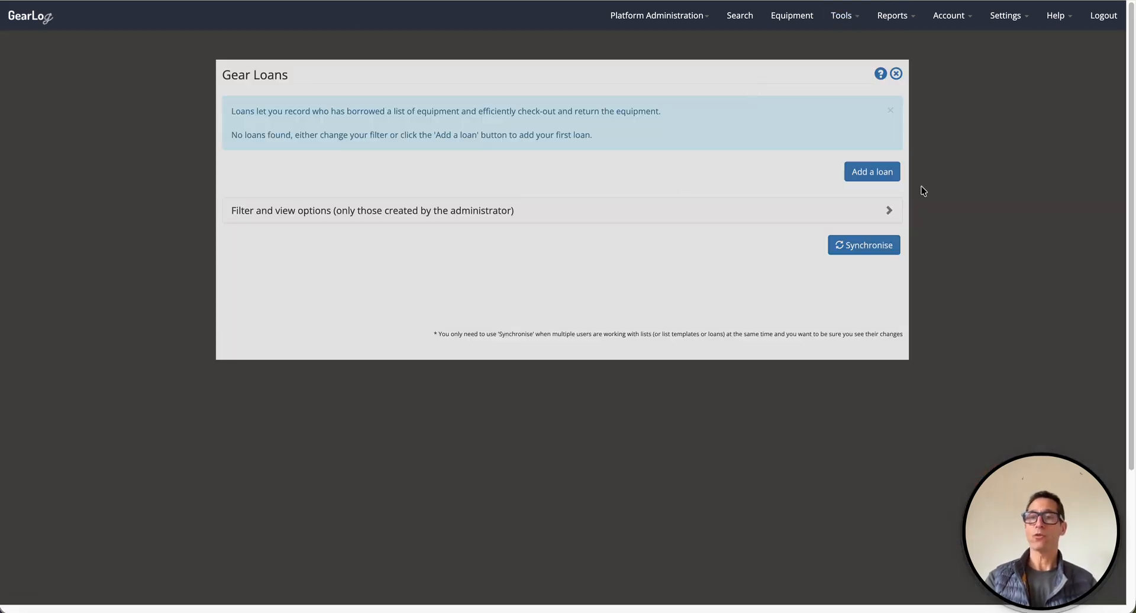
{"action": "left_click", "coordinate": [877, 173]}
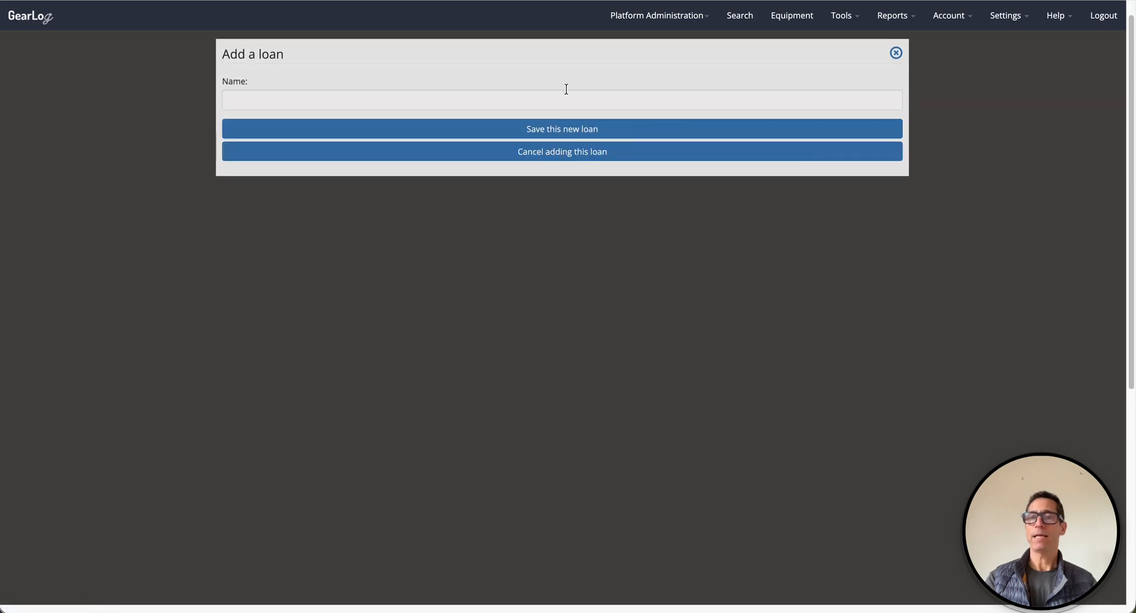
{"action": "left_click", "coordinate": [428, 98]}
{"action": "type", "text": "Training Loan"}
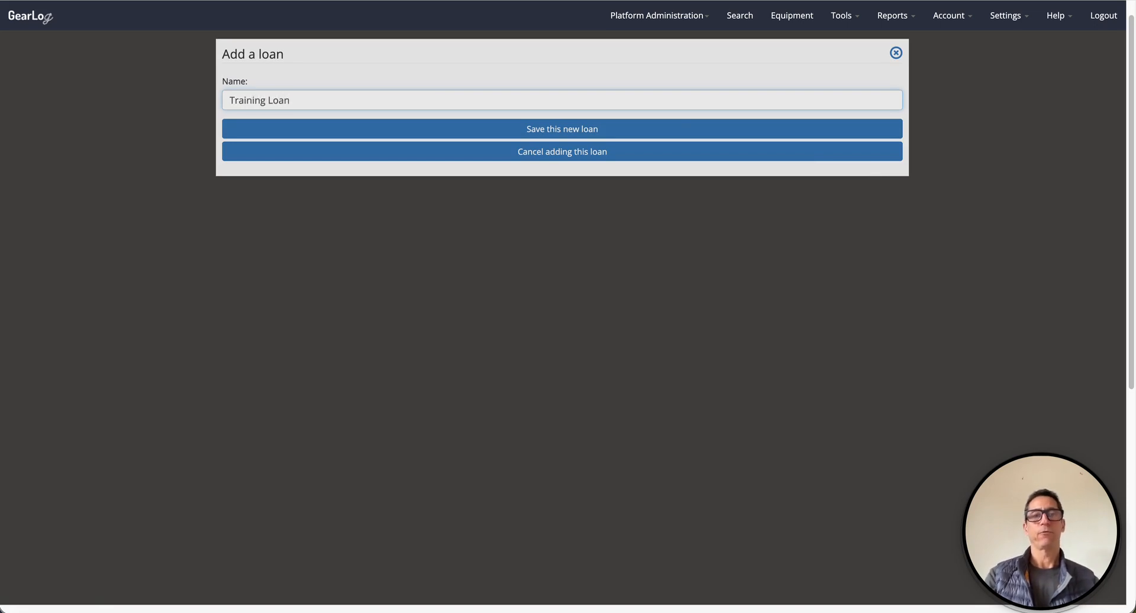
{"action": "left_click", "coordinate": [638, 129]}
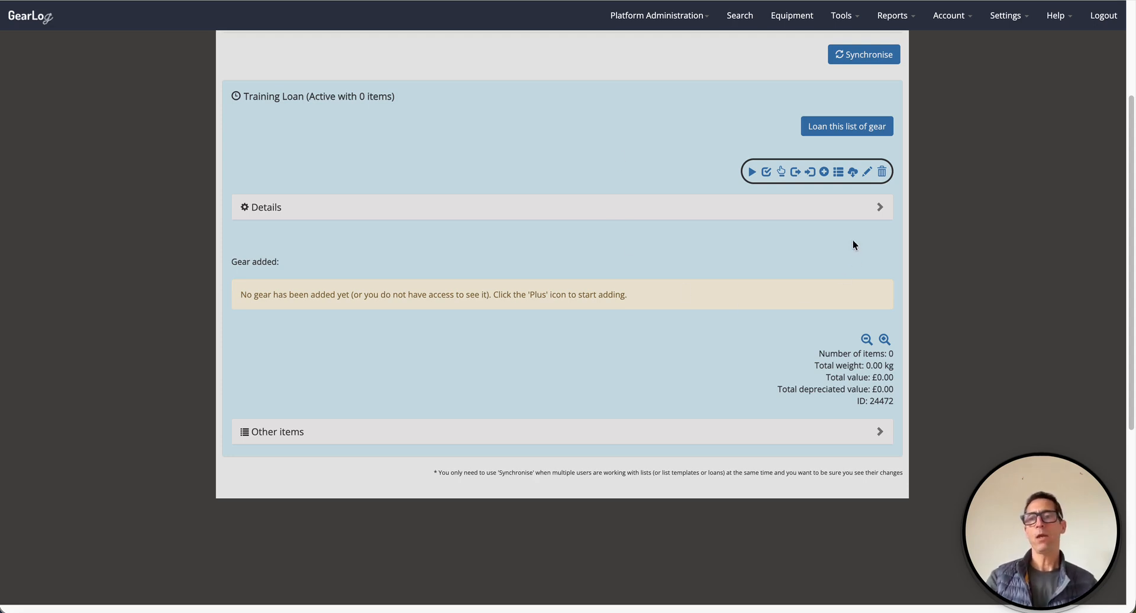
{"action": "left_click", "coordinate": [824, 173]}
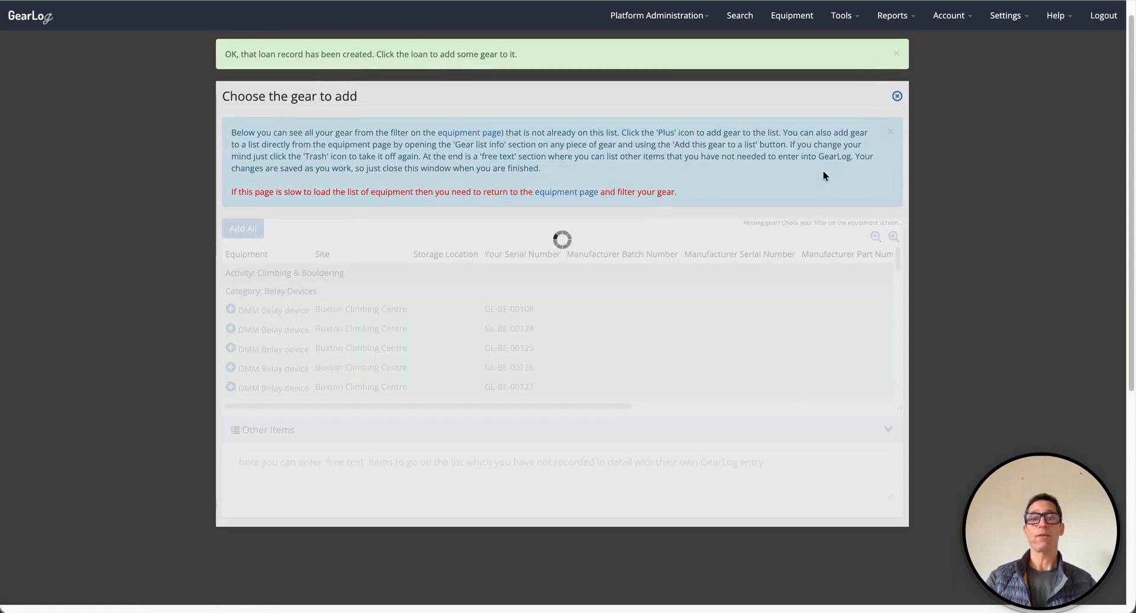
{"action": "left_click", "coordinate": [897, 98]}
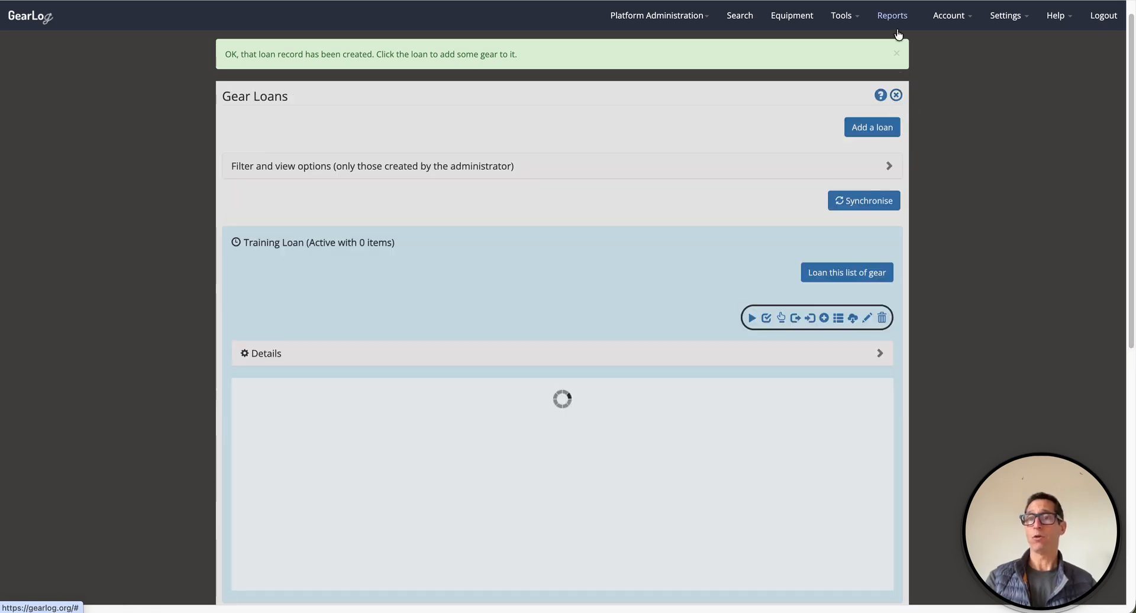
{"action": "left_click", "coordinate": [896, 52]}
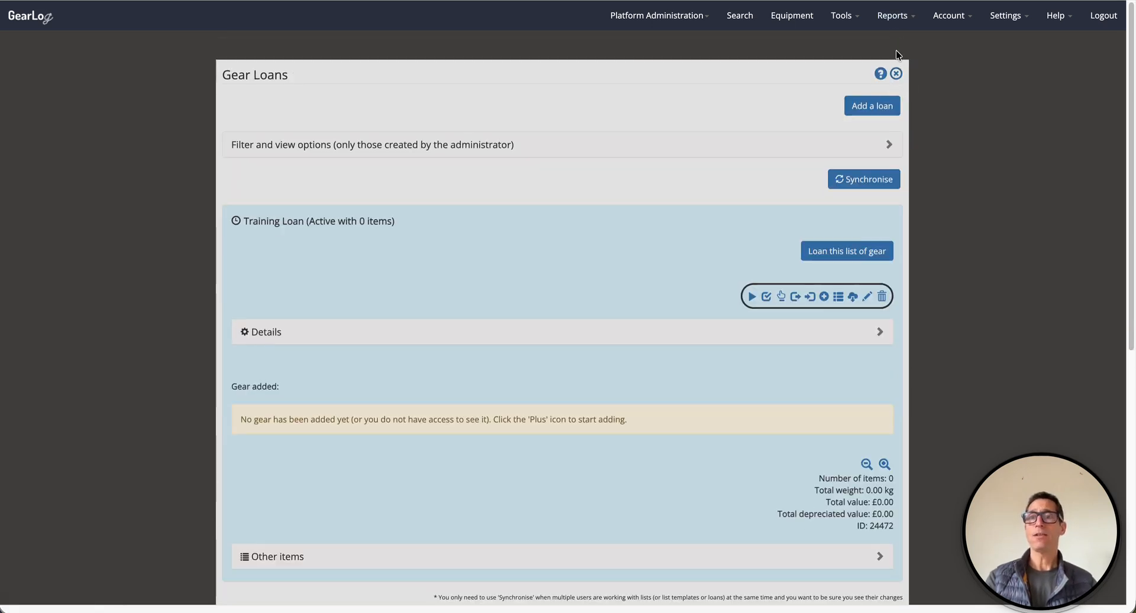
{"action": "left_click", "coordinate": [811, 299]}
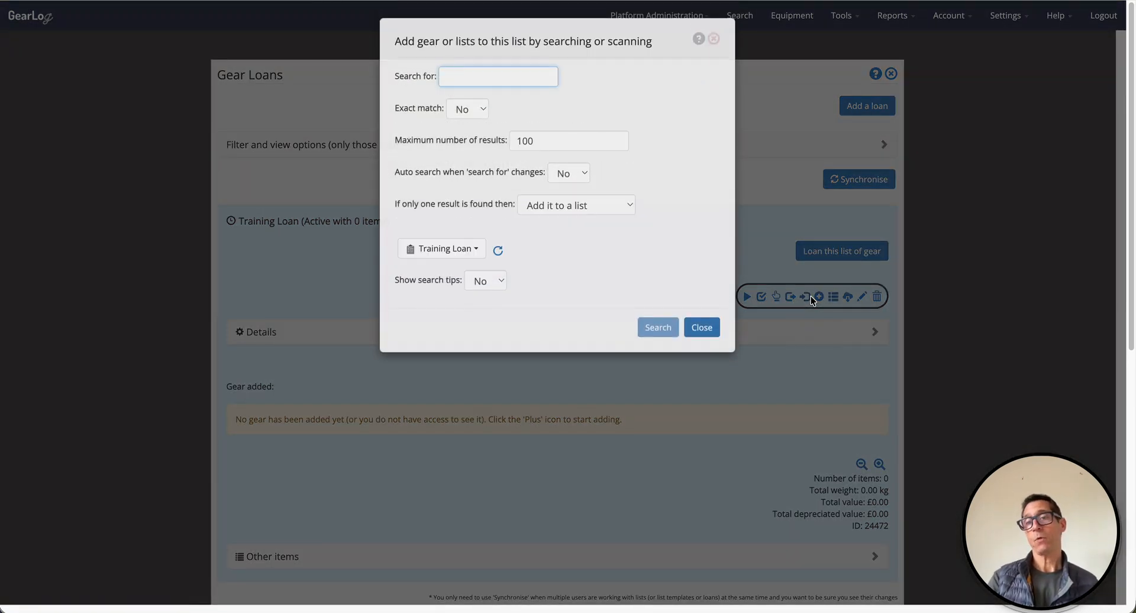
- Add gear 00442 (belay device), 00027 (Viper 2 harness) and 00518 (Volta rope) to Training Loan
{"action": "left_click", "coordinate": [496, 77]}
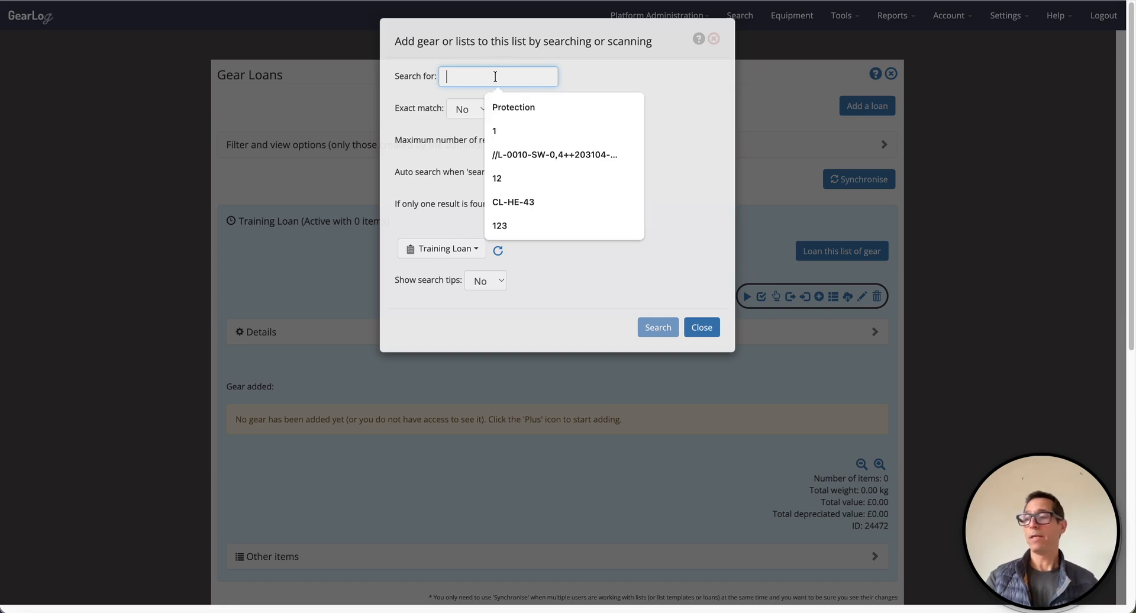
{"action": "type", "text": "00442"}
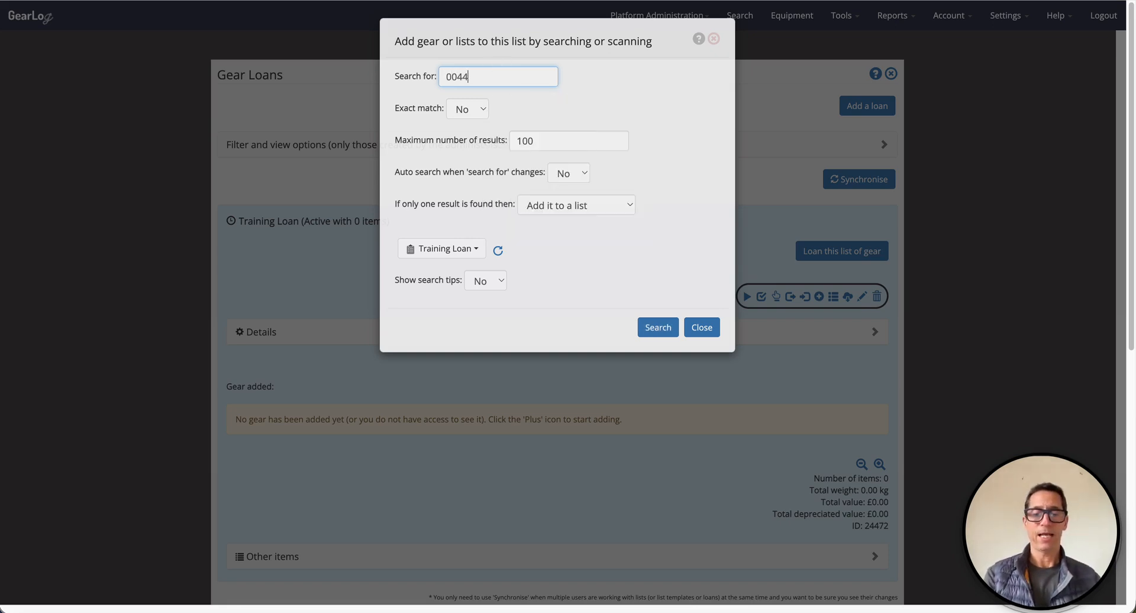
{"action": "left_click", "coordinate": [656, 327]}
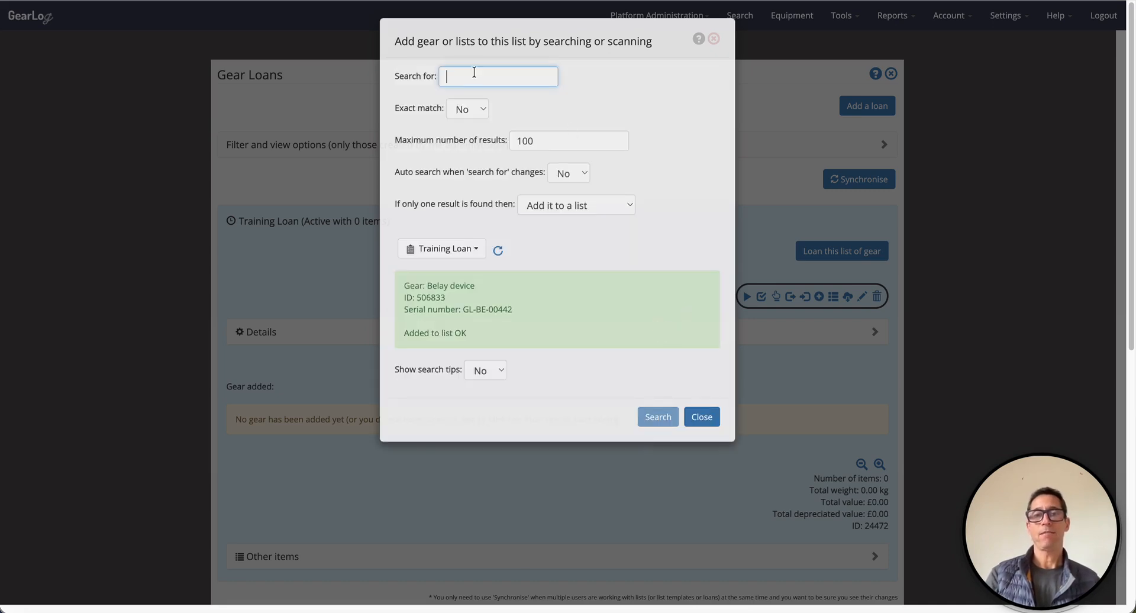
{"action": "left_click", "coordinate": [463, 76]}
{"action": "type", "text": "0"}
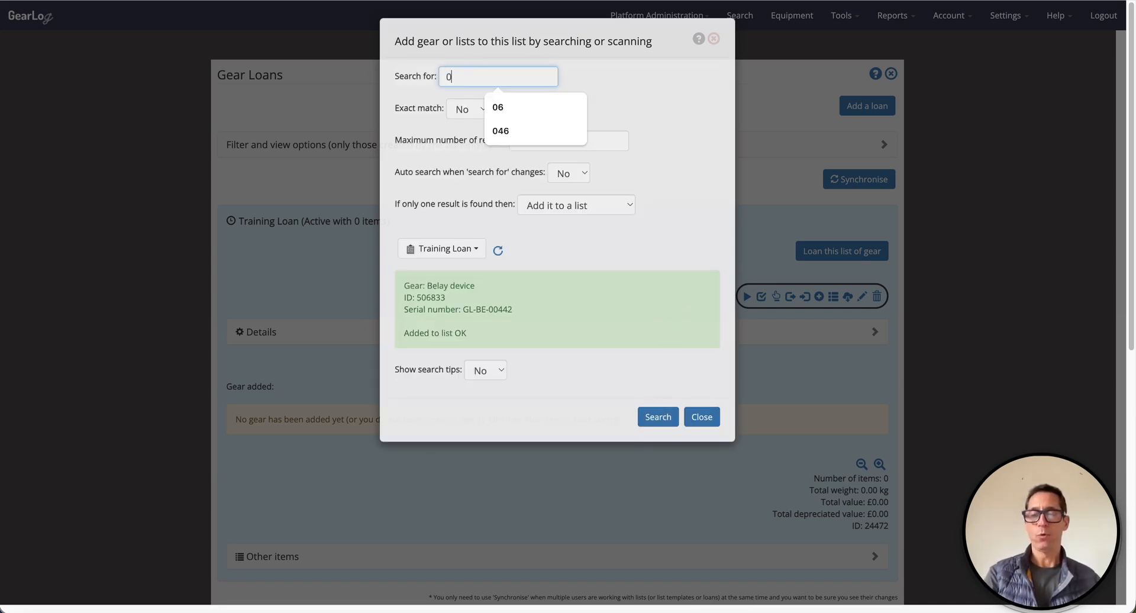
{"action": "type", "text": "0027"}
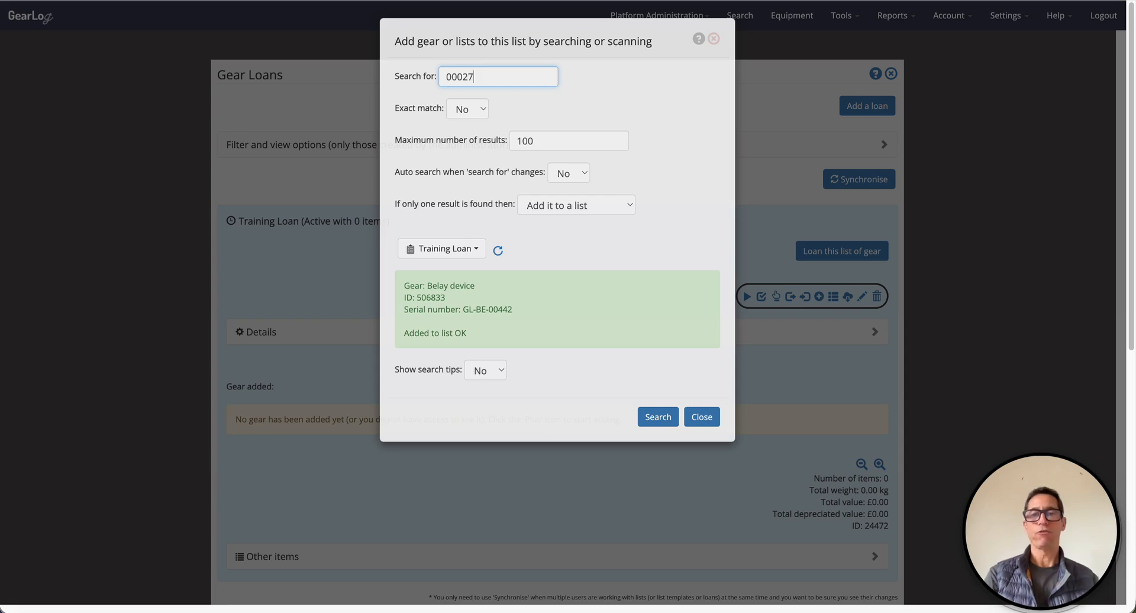
{"action": "left_click", "coordinate": [656, 417]}
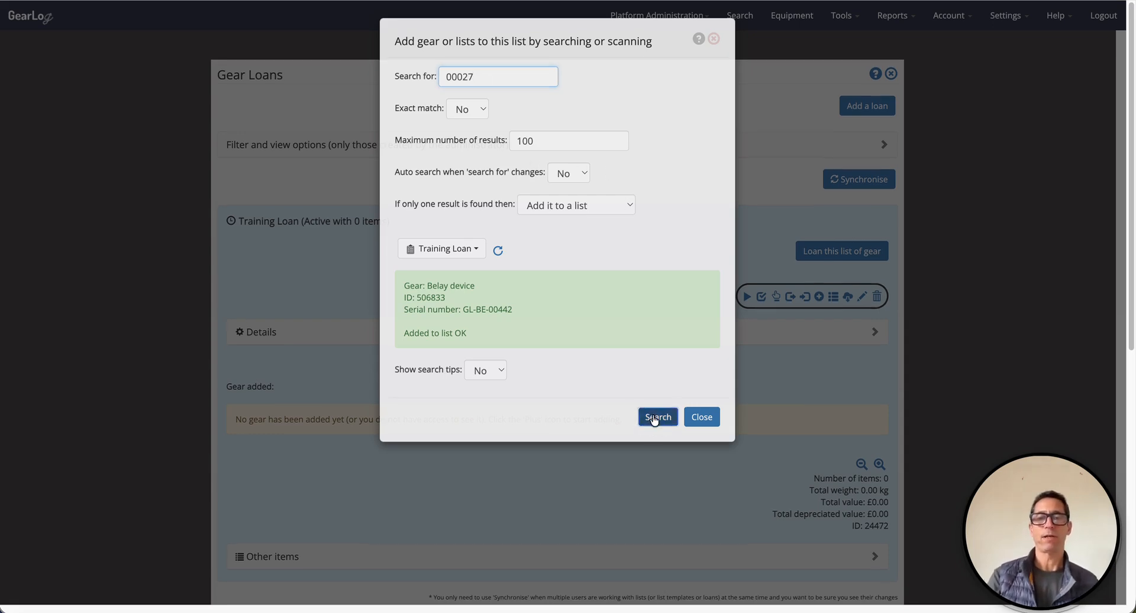
{"action": "left_click", "coordinate": [475, 77]}
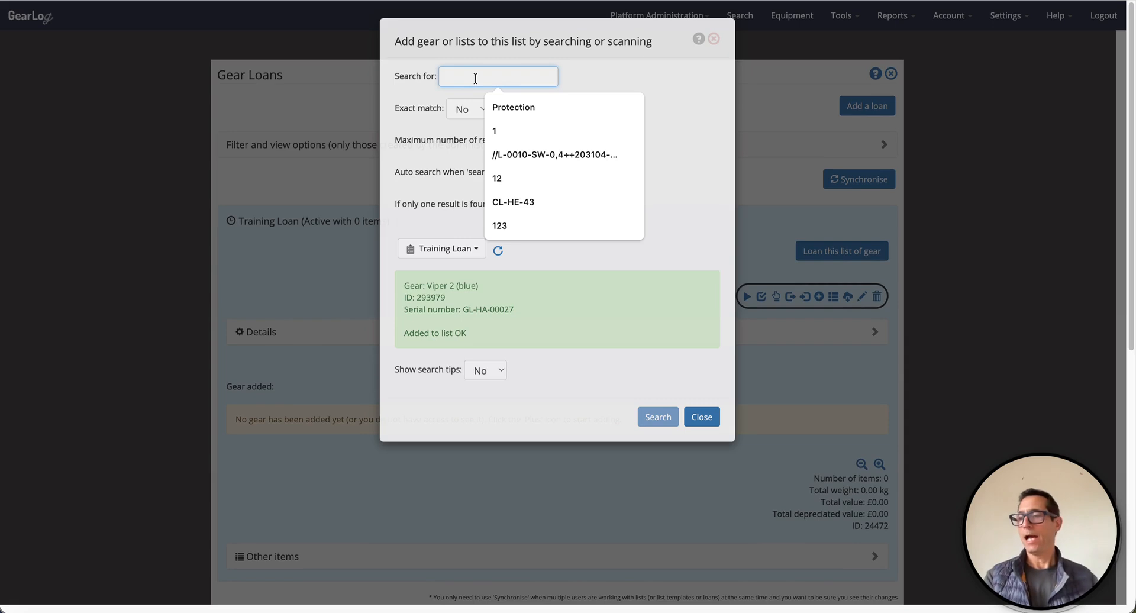
{"action": "type", "text": "00518"}
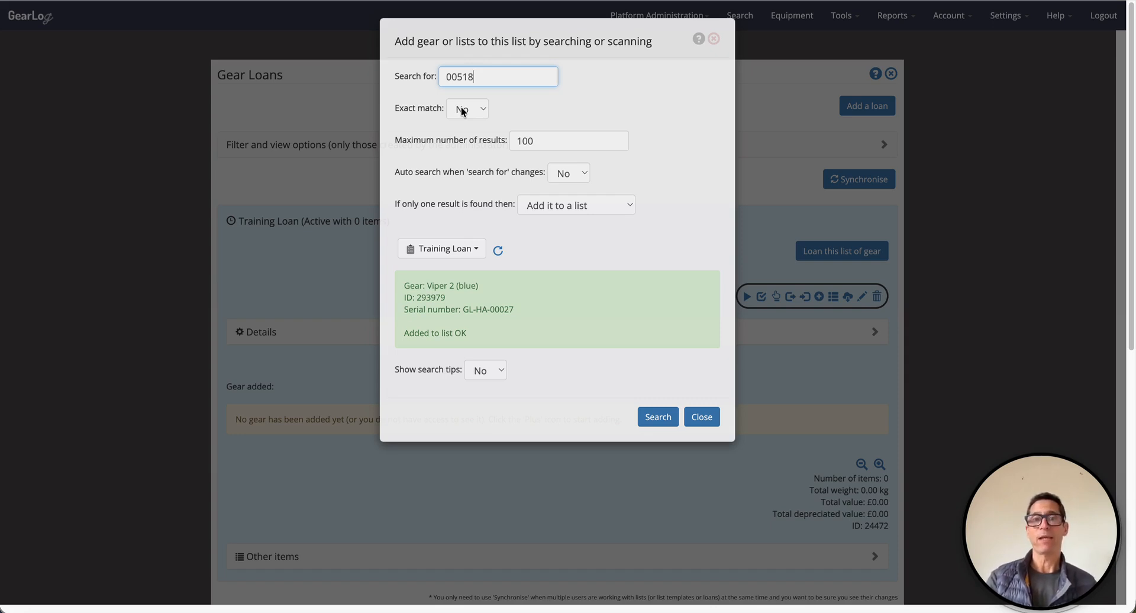
{"action": "left_click", "coordinate": [654, 419]}
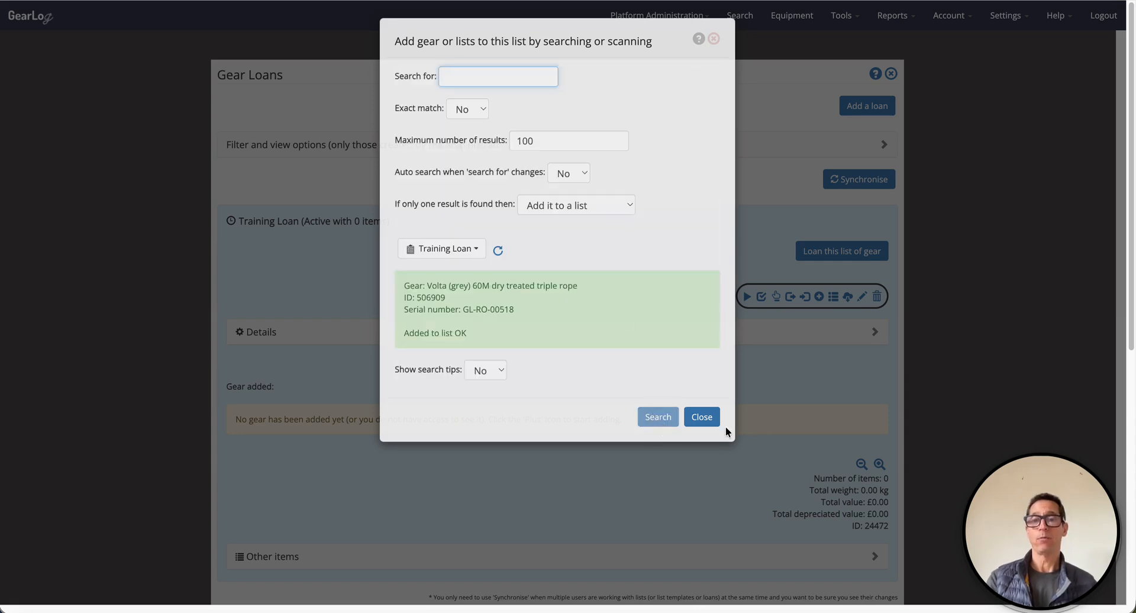
{"action": "left_click", "coordinate": [700, 417]}
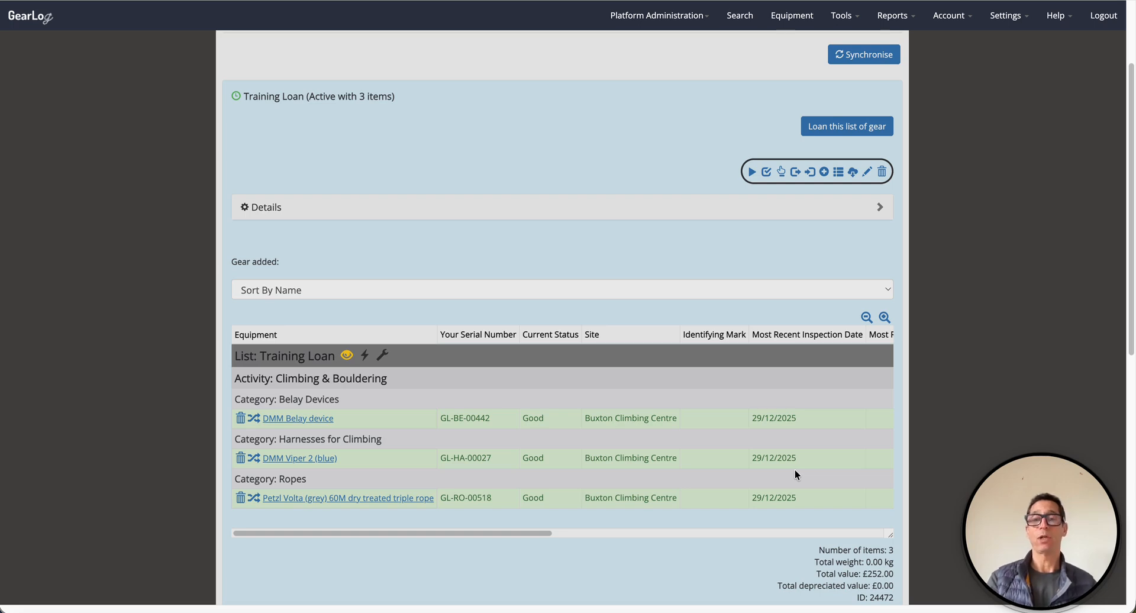
{"action": "left_click", "coordinate": [843, 19]}
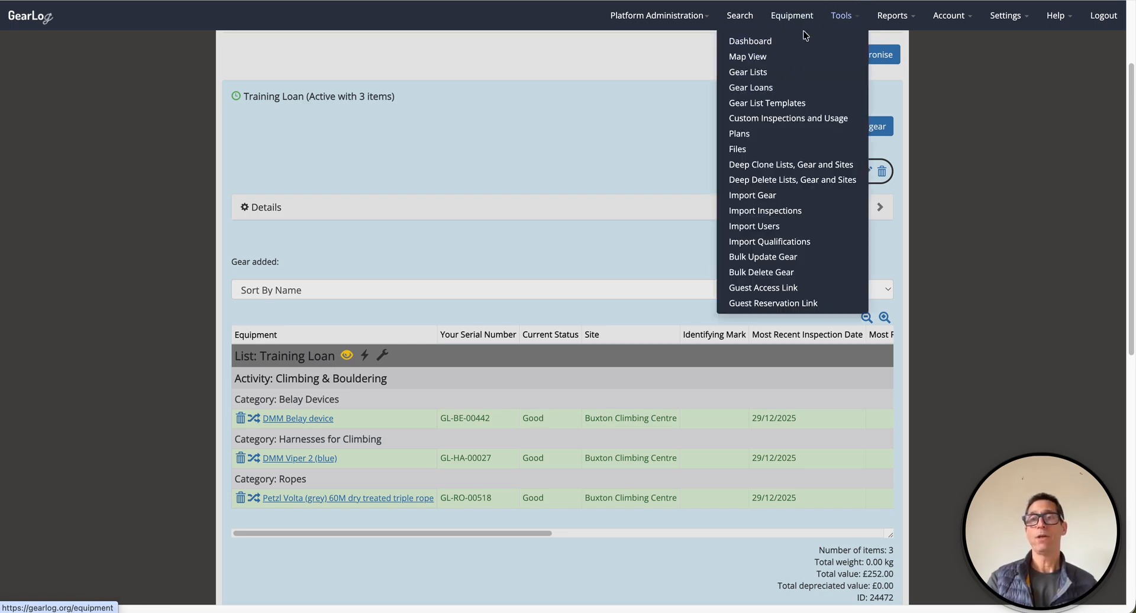
- Go back to Gear Loans and expand Training Loan to review its gear
{"action": "left_click", "coordinate": [742, 89]}
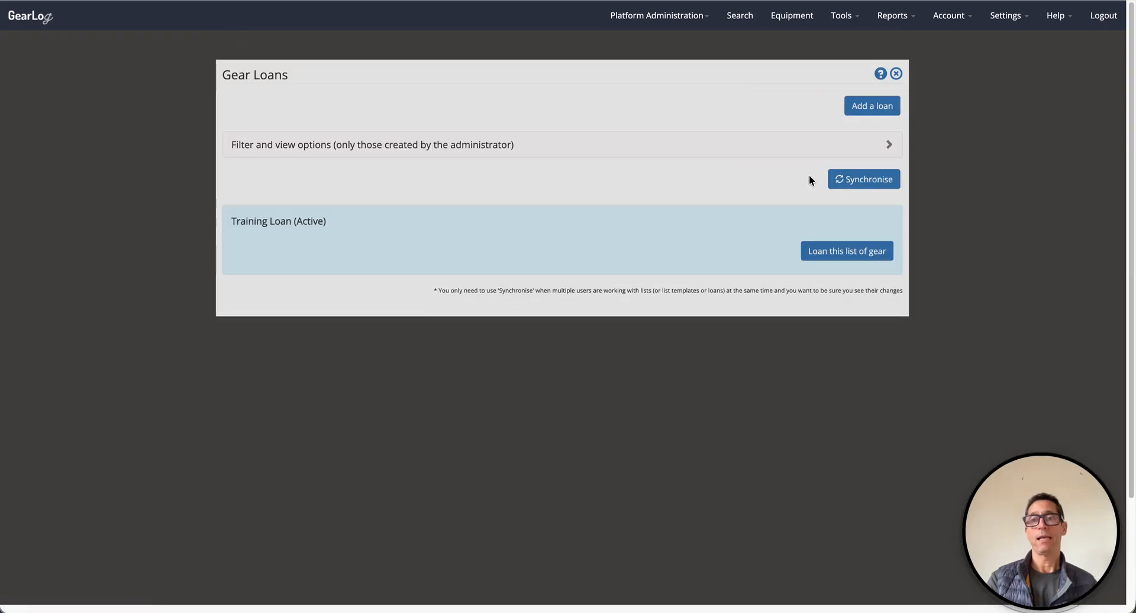
{"action": "left_click", "coordinate": [839, 250]}
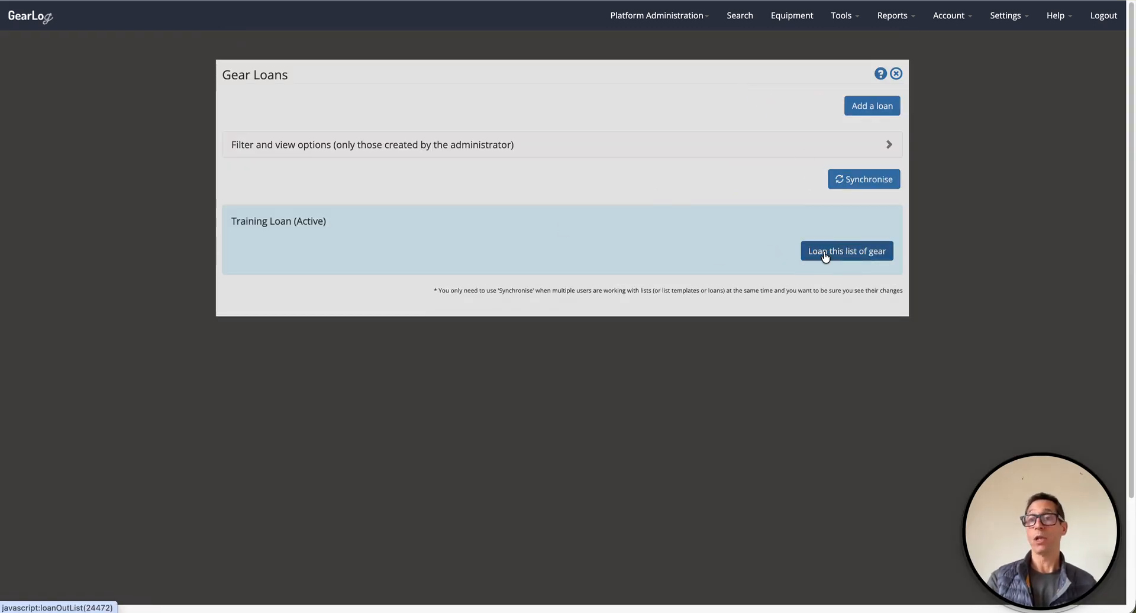
{"action": "left_click", "coordinate": [749, 233]}
{"action": "scroll", "coordinate": [752, 236], "scroll_direction": "down", "scroll_amount": 2}
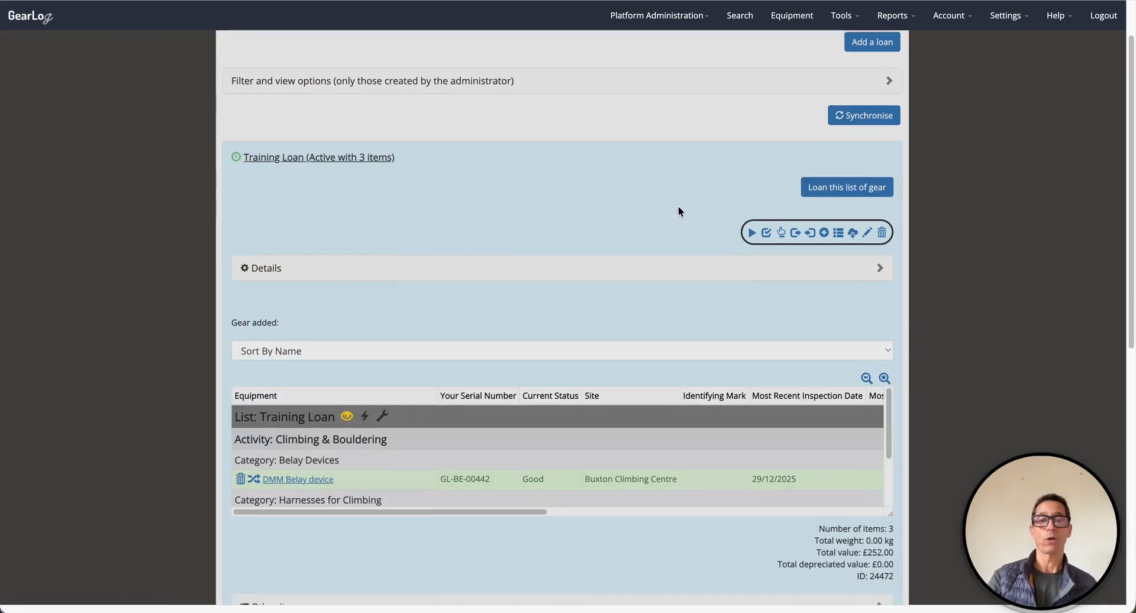
- Lend the three items to the chosen borrower from 29/12/2025, due back 05/01/2026
{"action": "left_click", "coordinate": [842, 188]}
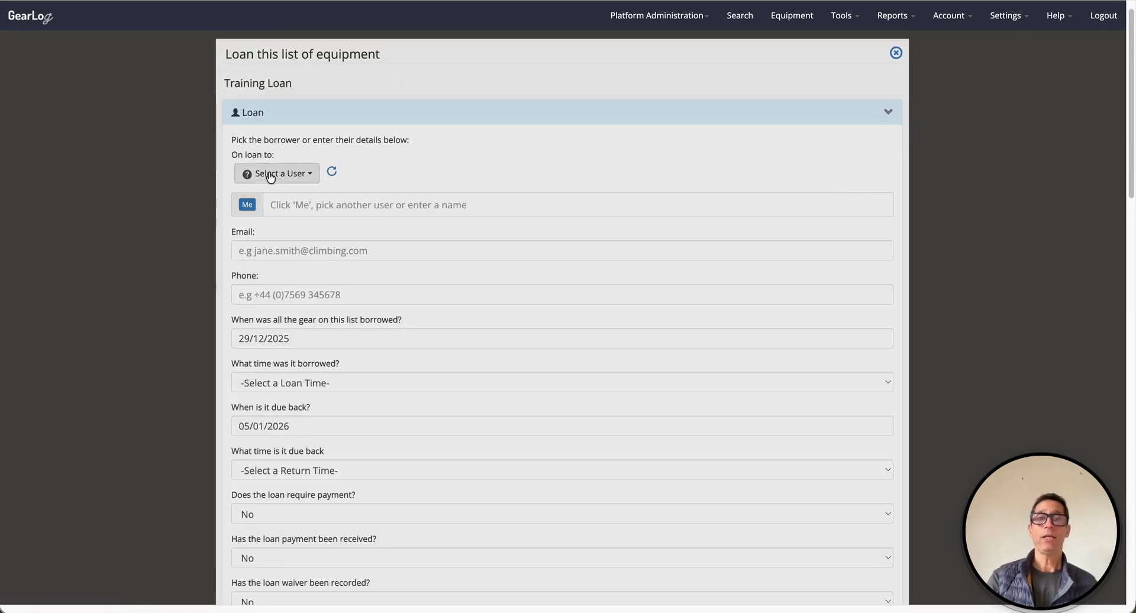
{"action": "left_click", "coordinate": [270, 175]}
{"action": "left_click", "coordinate": [276, 237]}
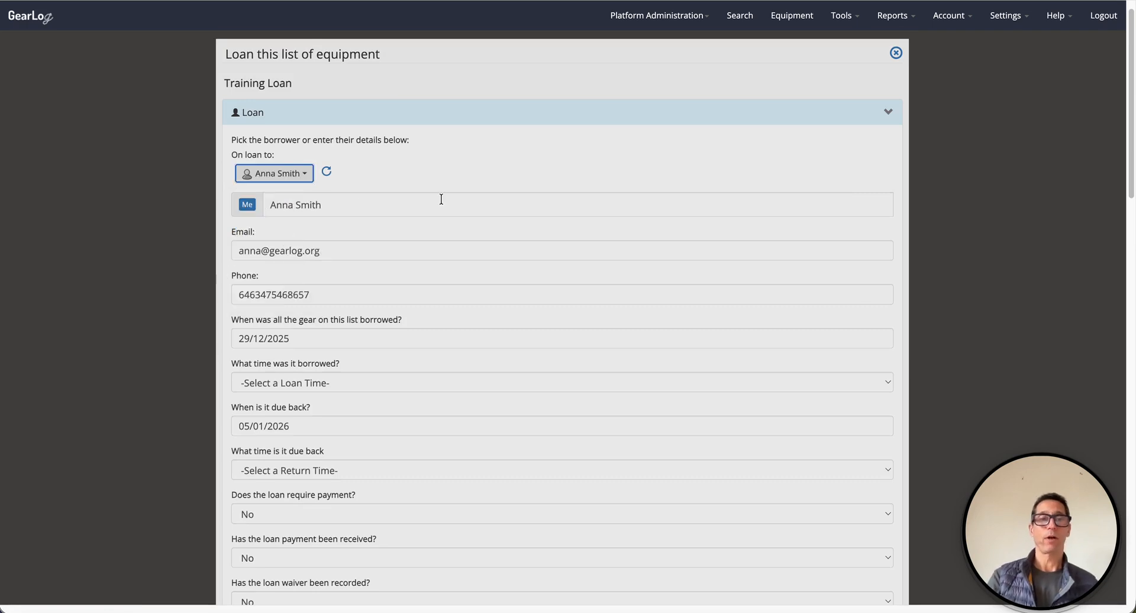
{"action": "scroll", "coordinate": [441, 199], "scroll_direction": "down", "scroll_amount": 5}
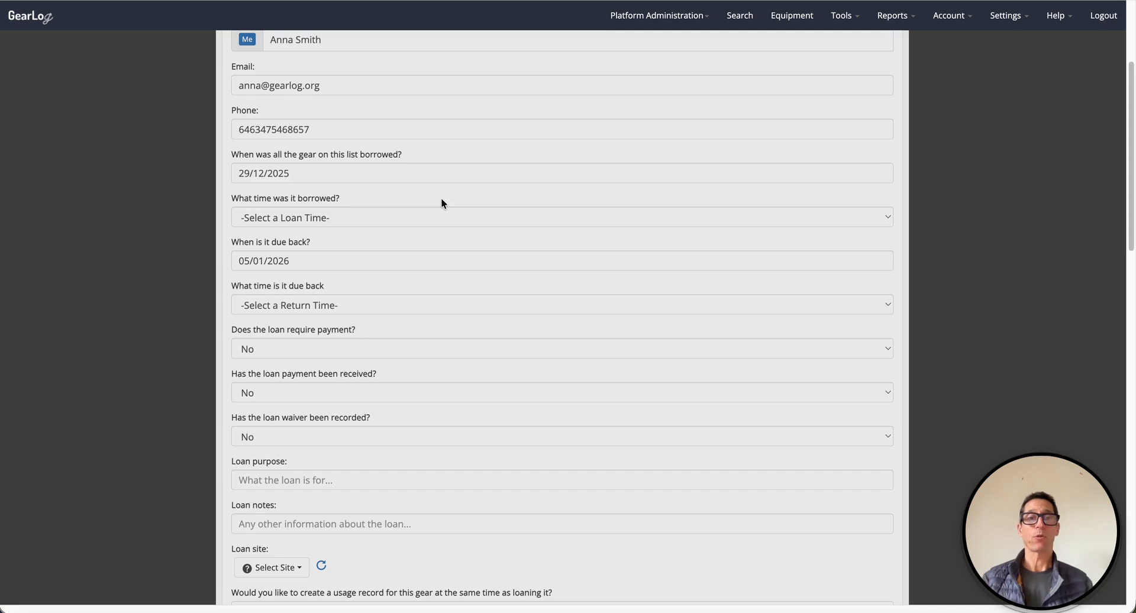
{"action": "scroll", "coordinate": [442, 199], "scroll_direction": "down", "scroll_amount": 2}
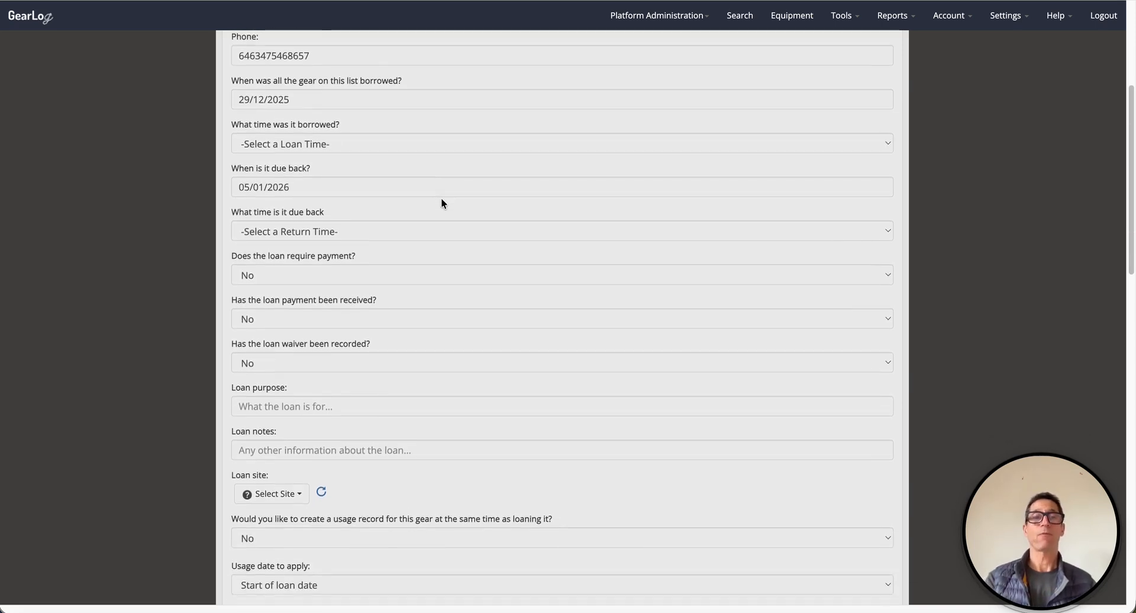
{"action": "scroll", "coordinate": [442, 199], "scroll_direction": "down", "scroll_amount": 2}
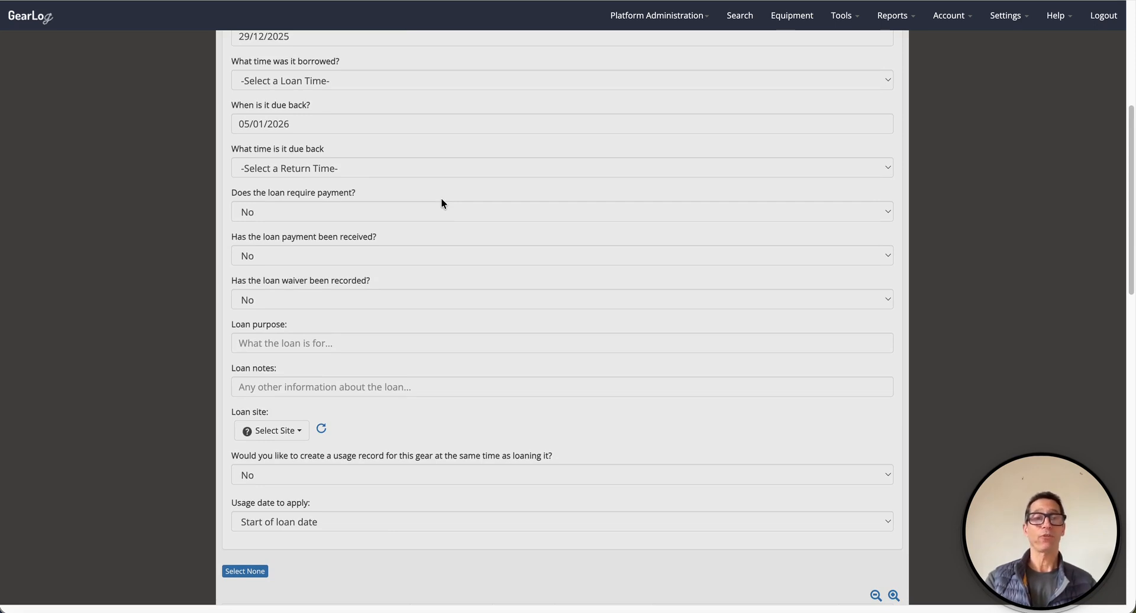
{"action": "scroll", "coordinate": [441, 197], "scroll_direction": "down", "scroll_amount": 8}
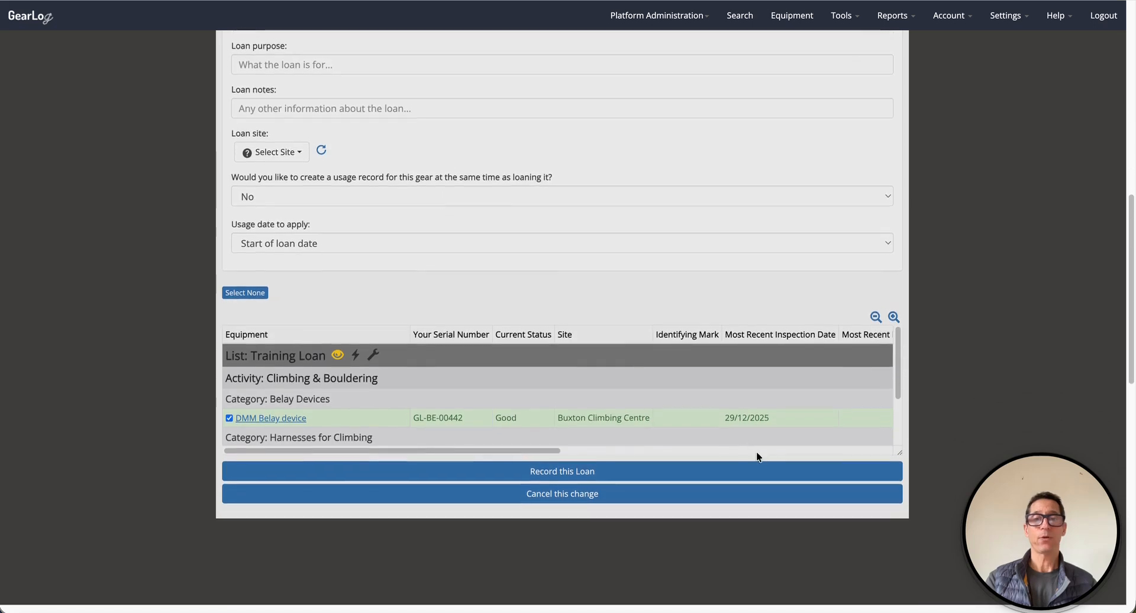
{"action": "scroll", "coordinate": [787, 428], "scroll_direction": "down", "scroll_amount": 1}
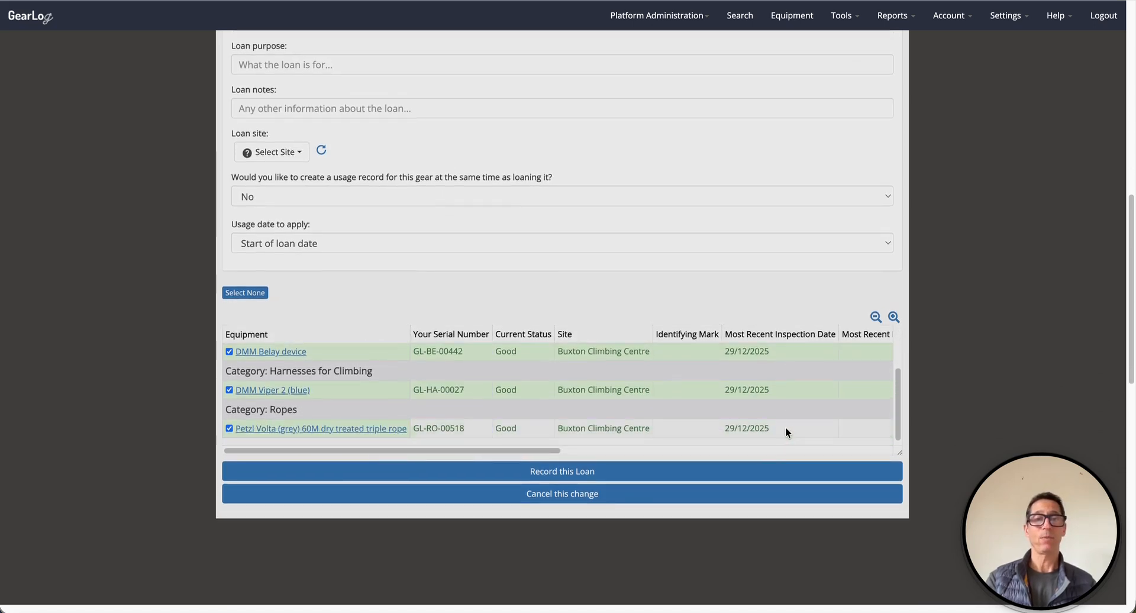
{"action": "left_click", "coordinate": [577, 473]}
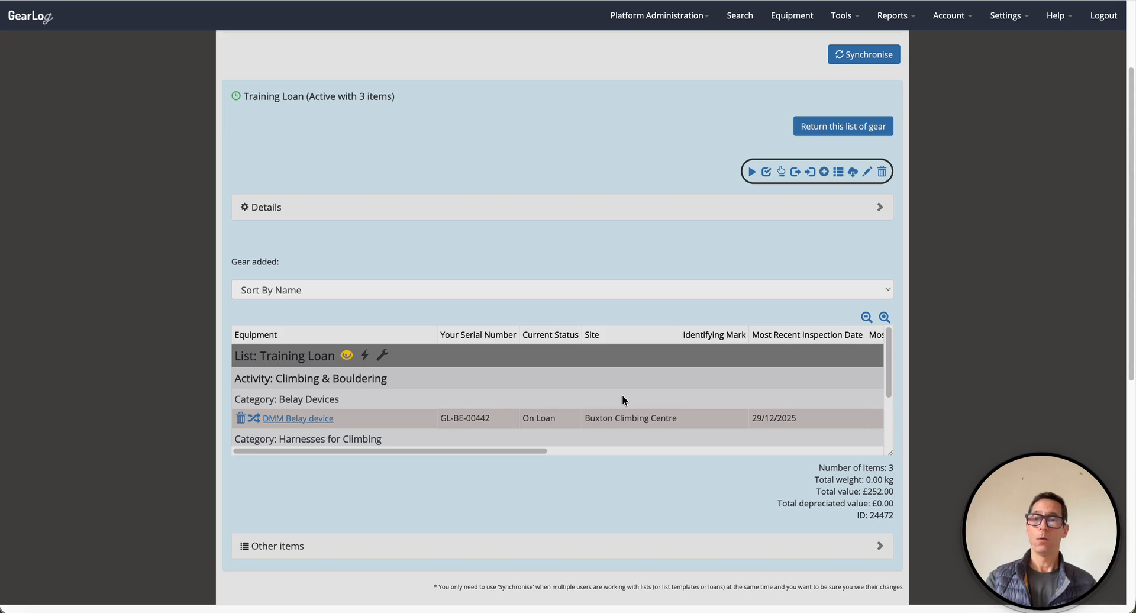
- Enlarge the Training Loan gear table so all three On Loan items are visible
{"action": "left_click_drag", "start_coordinate": [890, 453], "coordinate": [889, 561]}
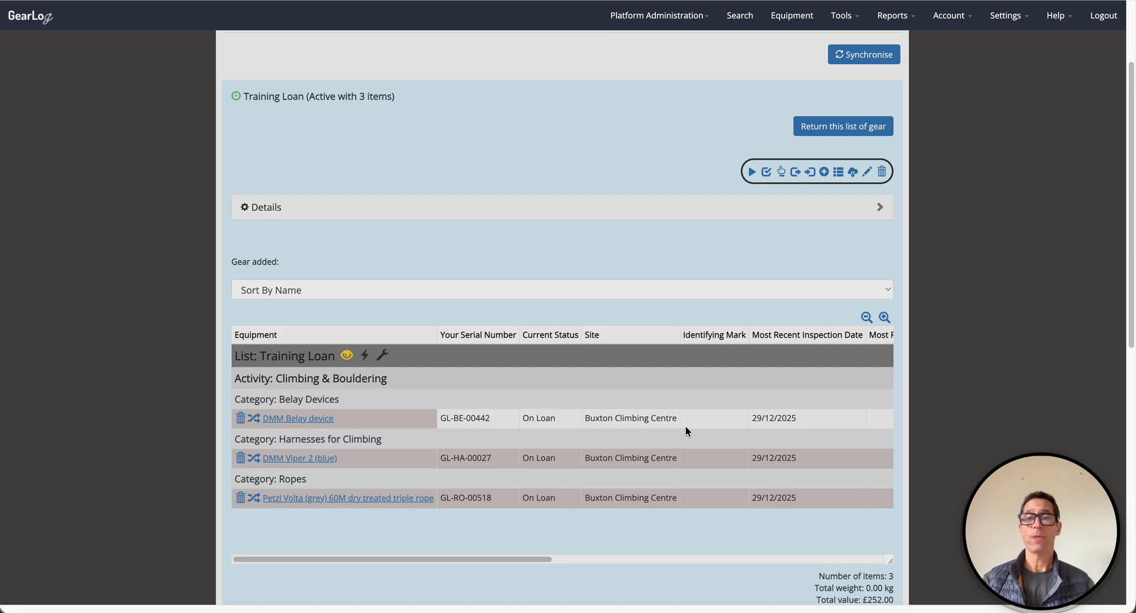
{"action": "left_click", "coordinate": [848, 18]}
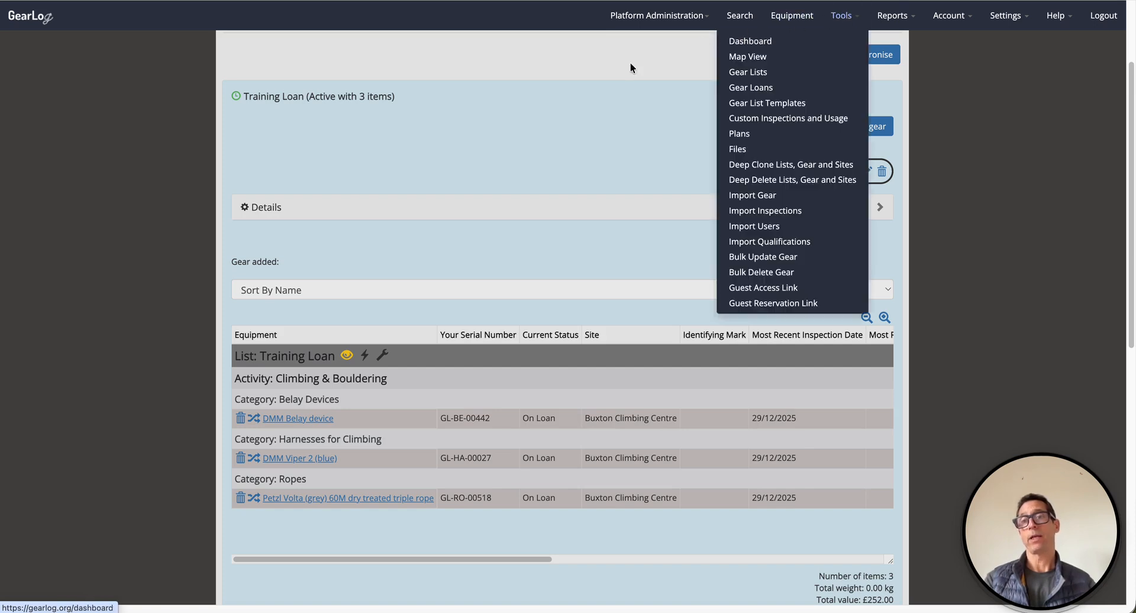
- On the Gear Loans page, start the return for the Training Loan's gear
{"action": "left_click", "coordinate": [736, 88]}
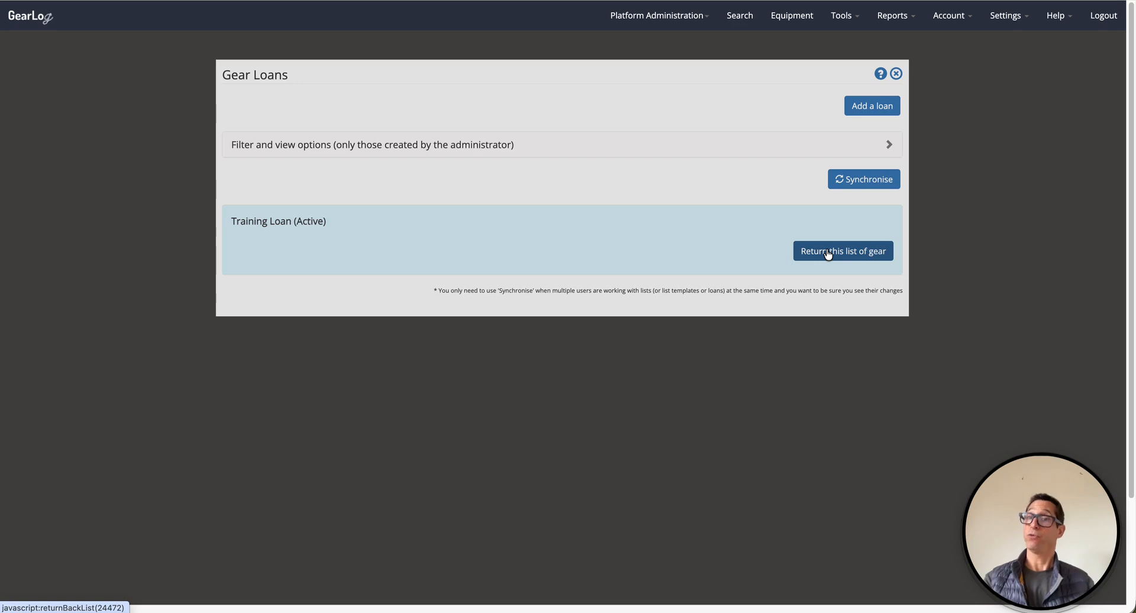
{"action": "left_click", "coordinate": [720, 233]}
{"action": "scroll", "coordinate": [811, 545], "scroll_direction": "down", "scroll_amount": 3}
{"action": "scroll", "coordinate": [807, 538], "scroll_direction": "up", "scroll_amount": 3}
{"action": "left_click", "coordinate": [731, 225]}
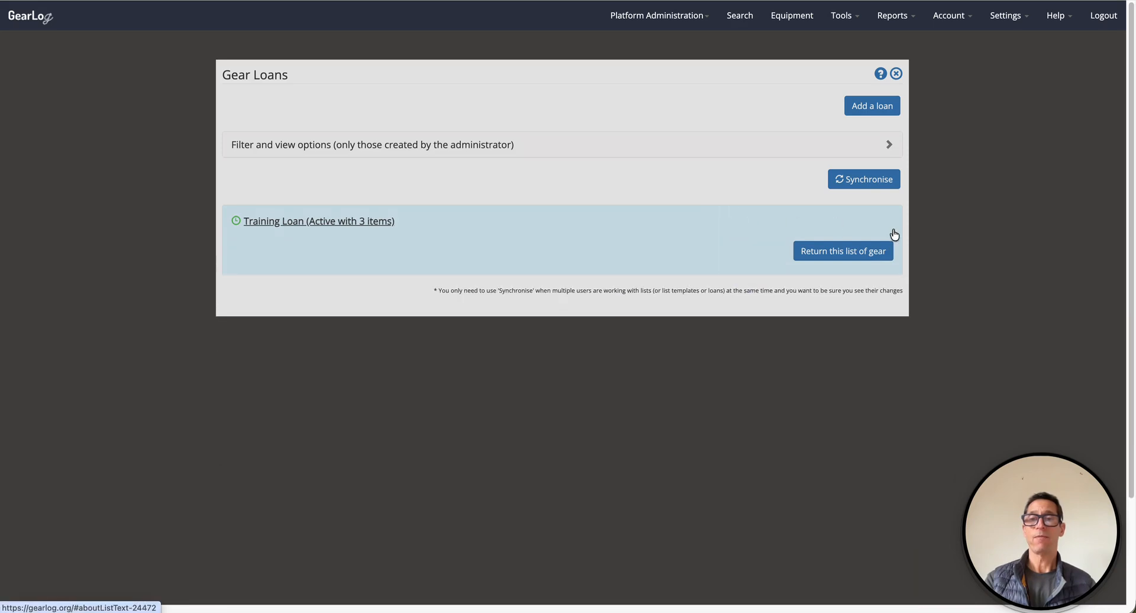
{"action": "left_click", "coordinate": [836, 253]}
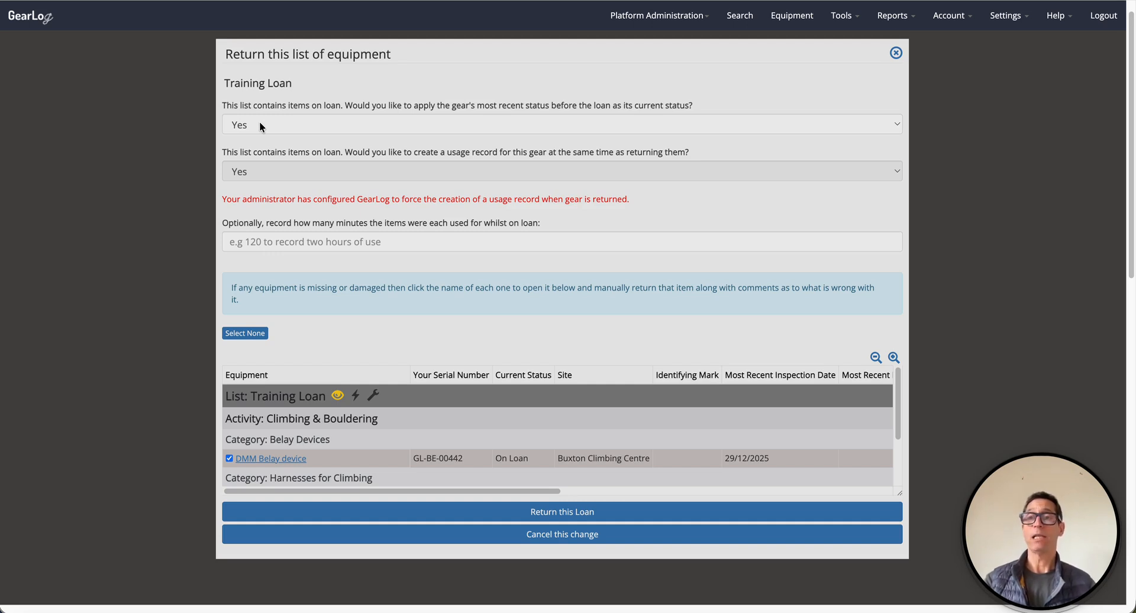
- Enlarge the return form's equipment table and open the DMM Belay device's record
{"action": "scroll", "coordinate": [259, 124], "scroll_direction": "down", "scroll_amount": 1}
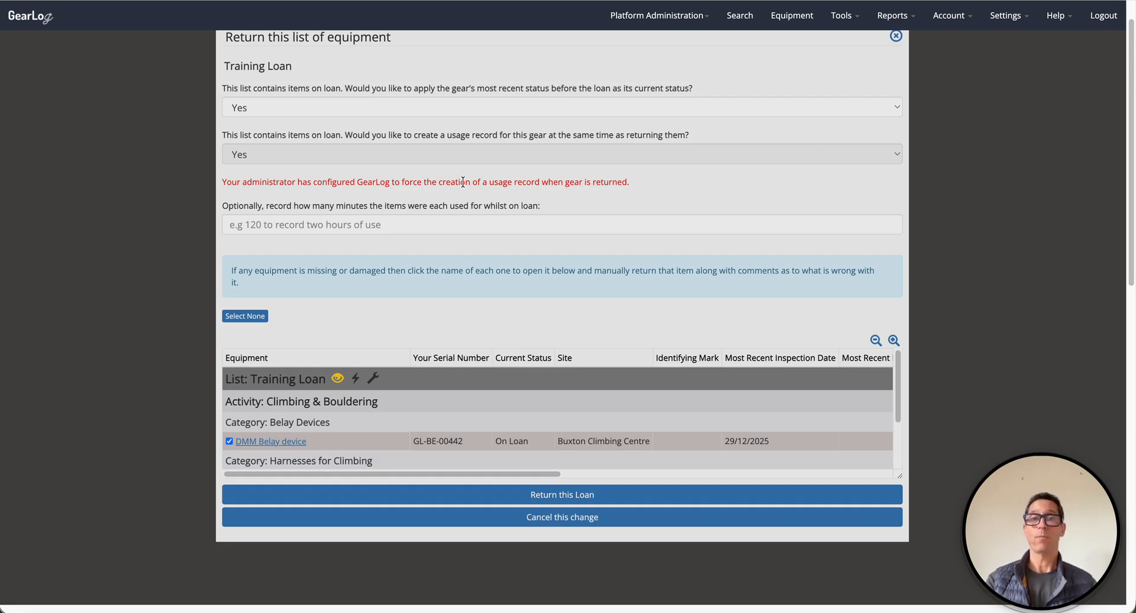
{"action": "scroll", "coordinate": [463, 181], "scroll_direction": "down", "scroll_amount": 3}
{"action": "left_click_drag", "start_coordinate": [895, 394], "coordinate": [903, 513]}
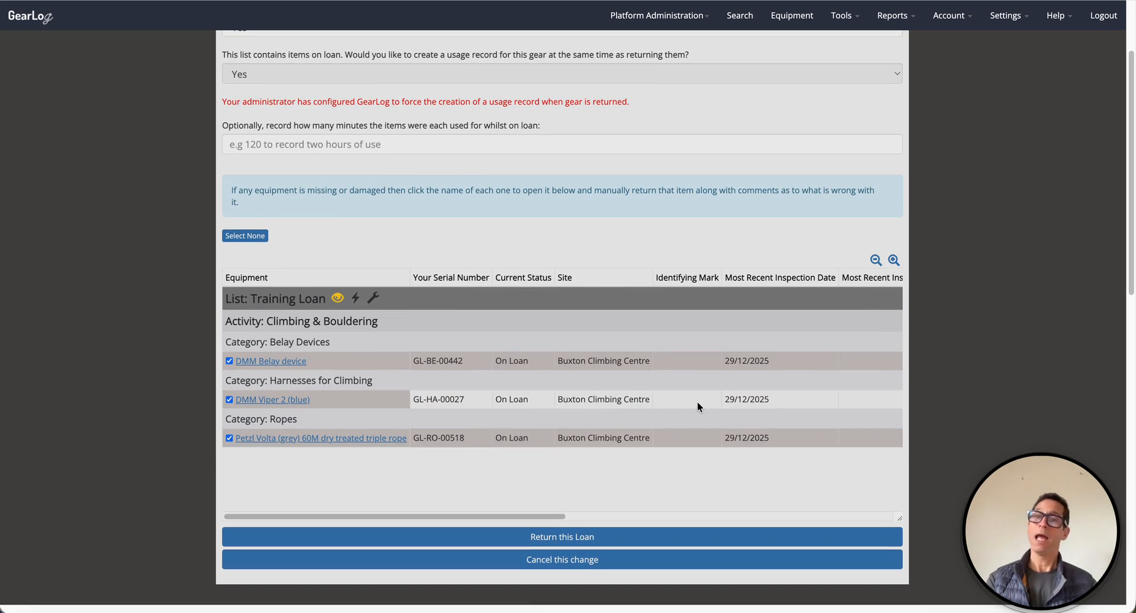
{"action": "scroll", "coordinate": [833, 354], "scroll_direction": "down", "scroll_amount": 2}
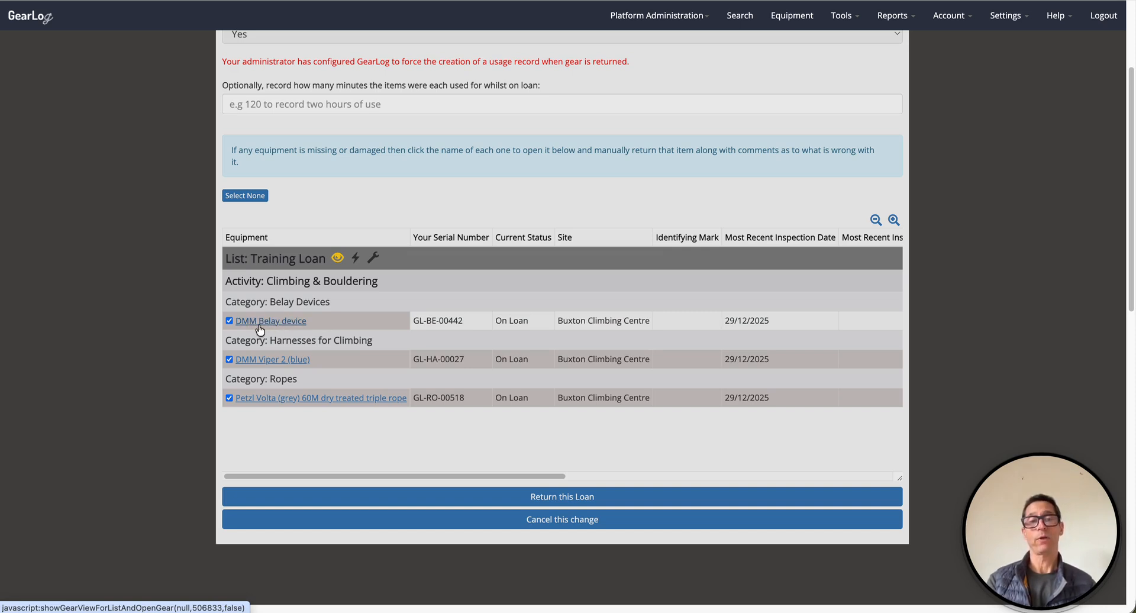
{"action": "left_click", "coordinate": [308, 324]}
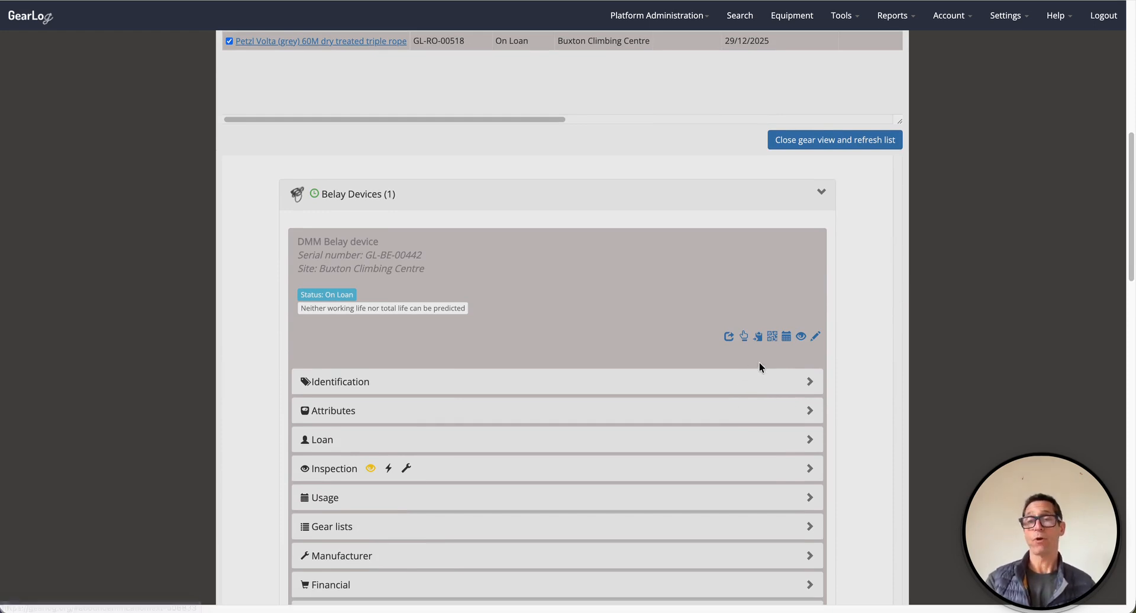
- Return only the DMM Belay device with status Missing, then close its view and refresh
{"action": "left_click", "coordinate": [758, 336]}
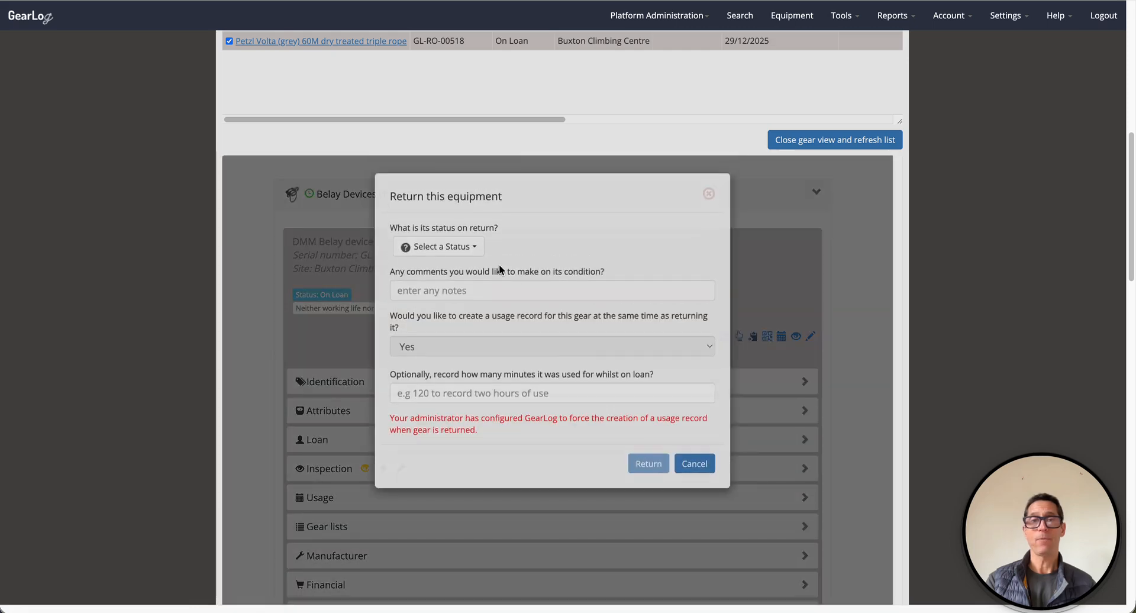
{"action": "left_click", "coordinate": [444, 247]}
{"action": "left_click", "coordinate": [439, 339]}
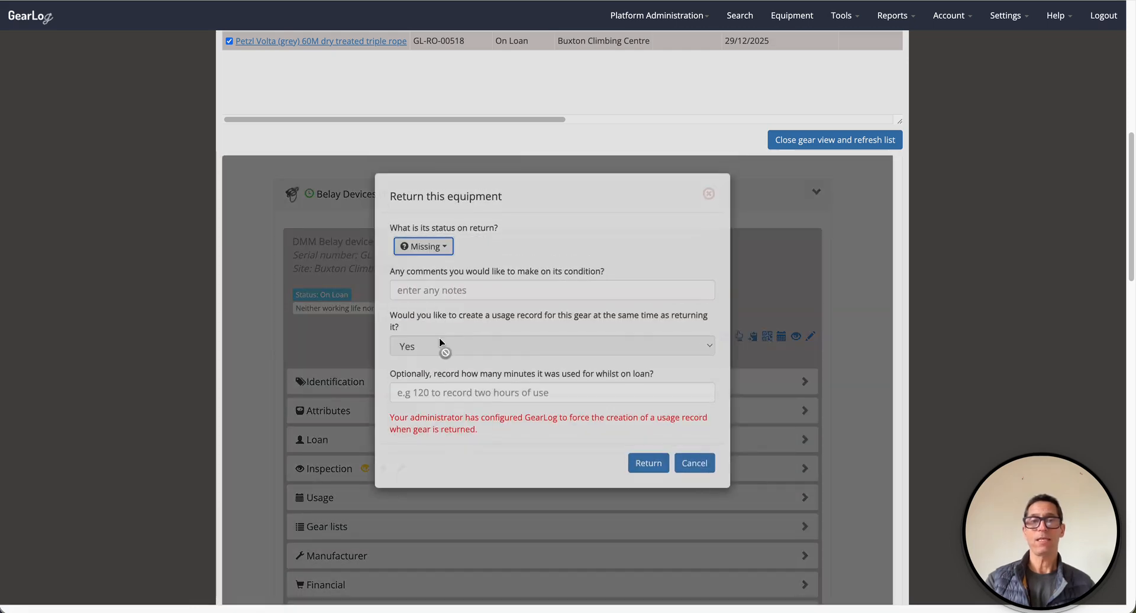
{"action": "left_click", "coordinate": [654, 463]}
{"action": "scroll", "coordinate": [792, 301], "scroll_direction": "up", "scroll_amount": 2}
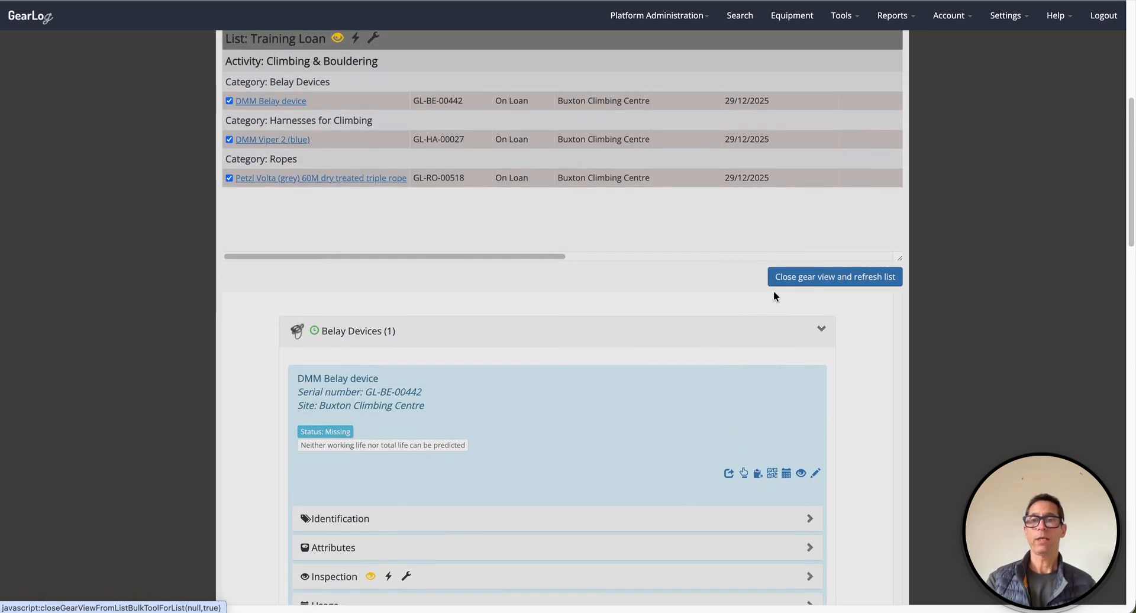
{"action": "left_click", "coordinate": [825, 268]}
- Return the remaining Training Loan gear and enlarge the table to show all three items
{"action": "scroll", "coordinate": [616, 178], "scroll_direction": "up", "scroll_amount": 3}
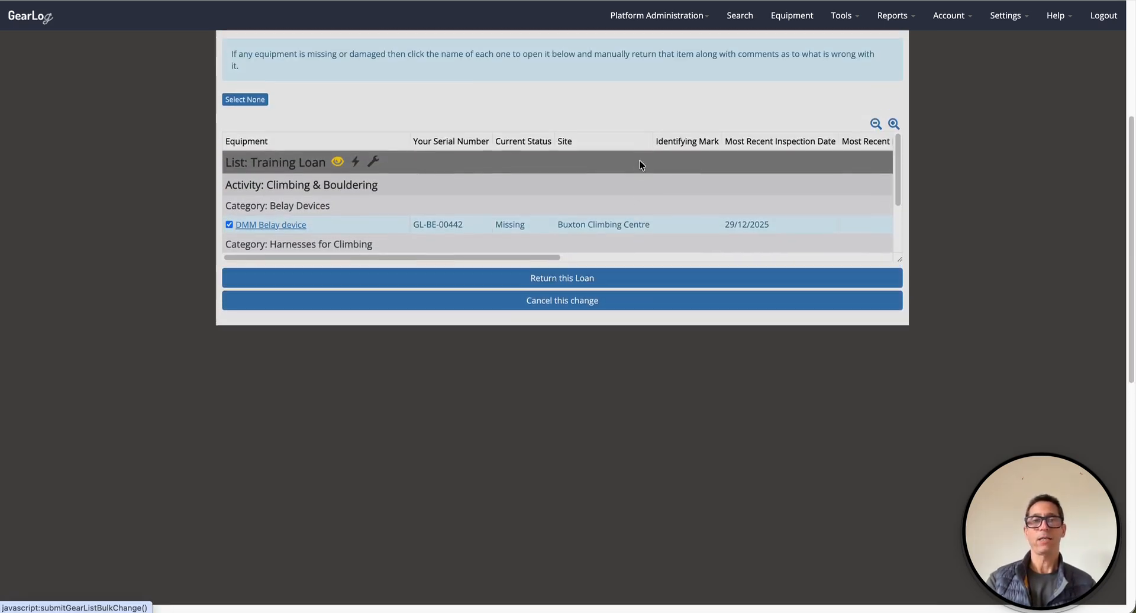
{"action": "left_click_drag", "start_coordinate": [899, 300], "coordinate": [902, 434]}
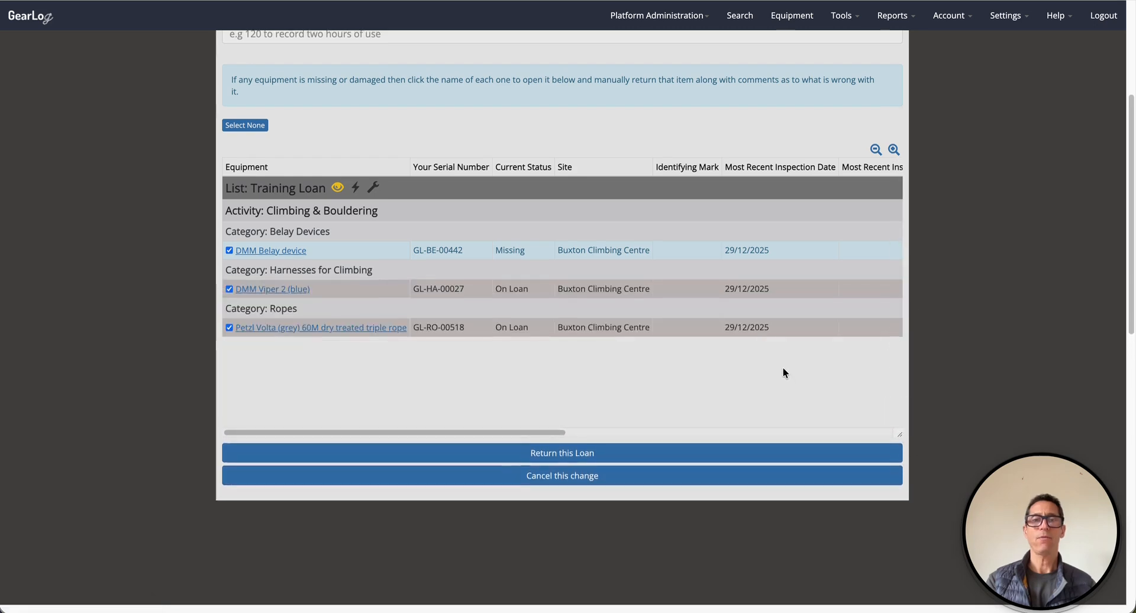
{"action": "scroll", "coordinate": [783, 368], "scroll_direction": "up", "scroll_amount": 2}
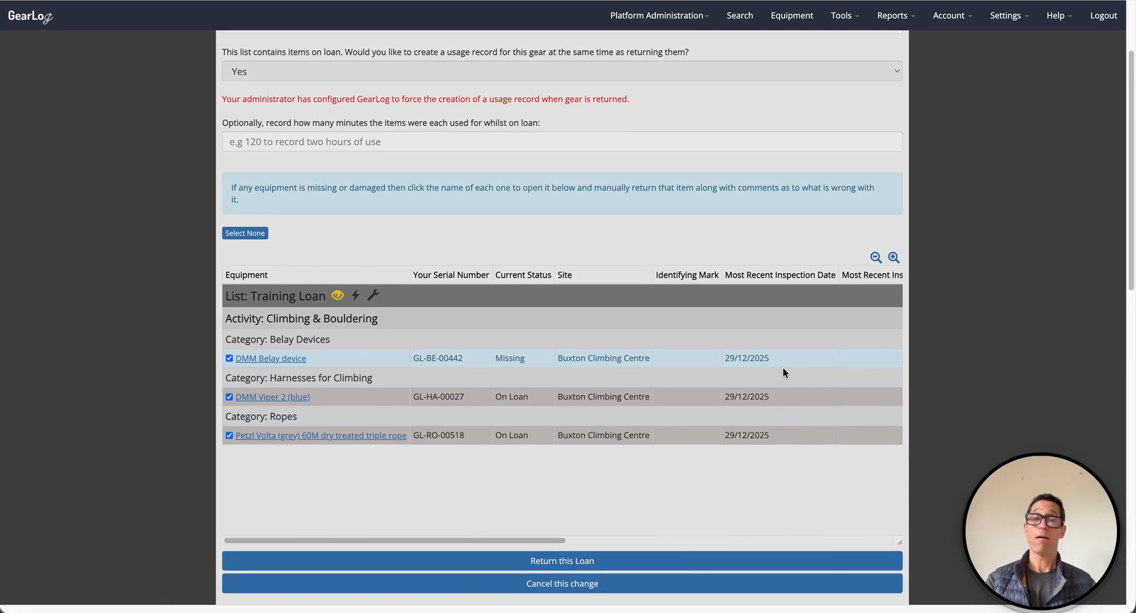
{"action": "scroll", "coordinate": [783, 367], "scroll_direction": "up", "scroll_amount": 2}
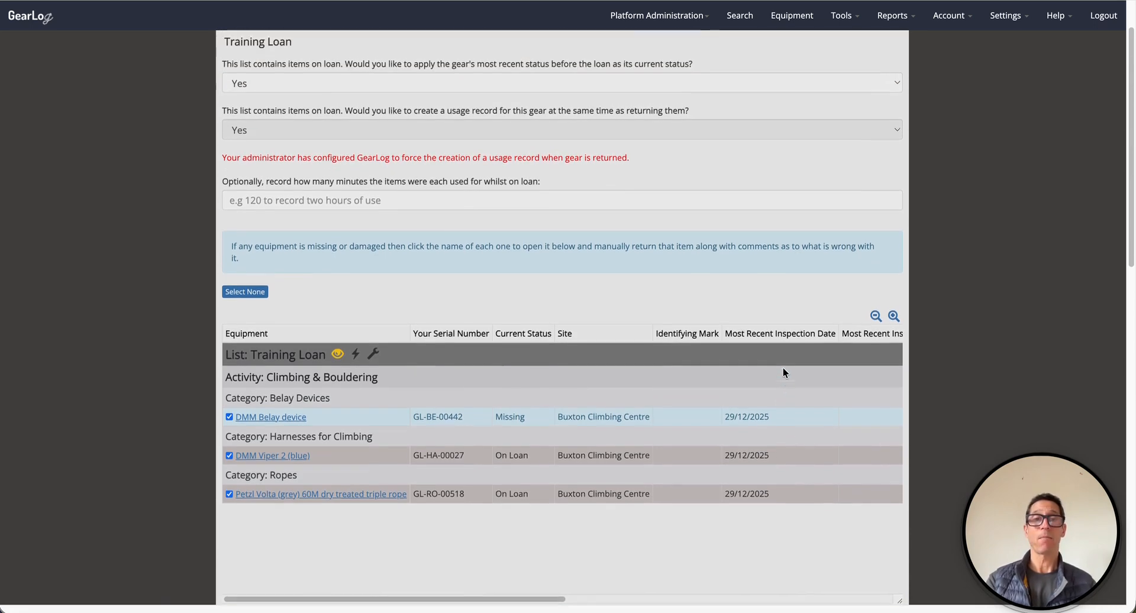
{"action": "scroll", "coordinate": [783, 373], "scroll_direction": "down", "scroll_amount": 2}
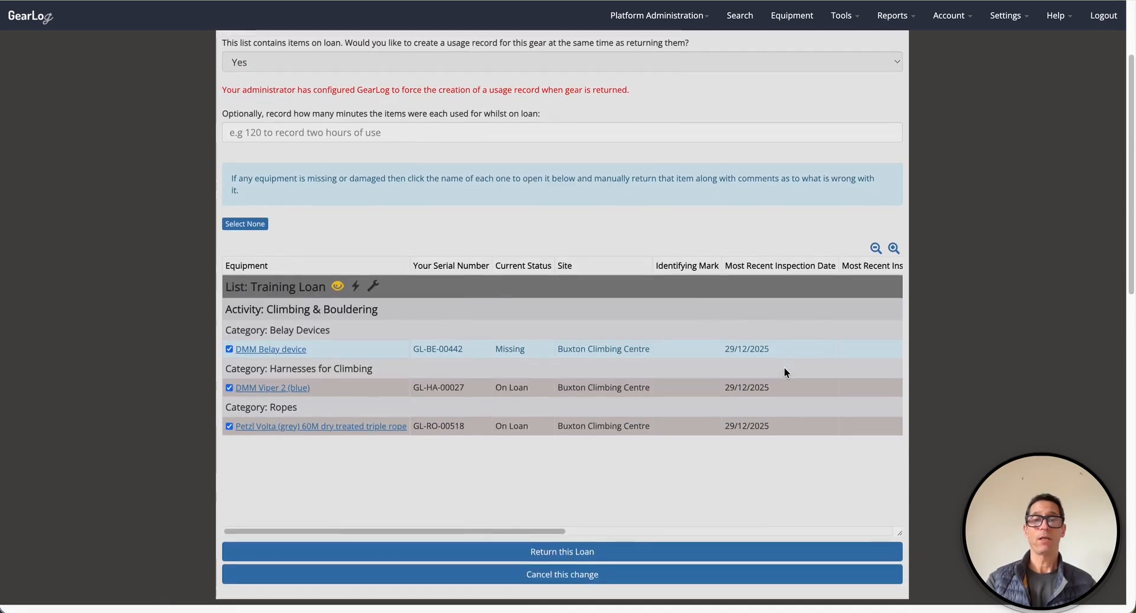
{"action": "left_click", "coordinate": [545, 554]}
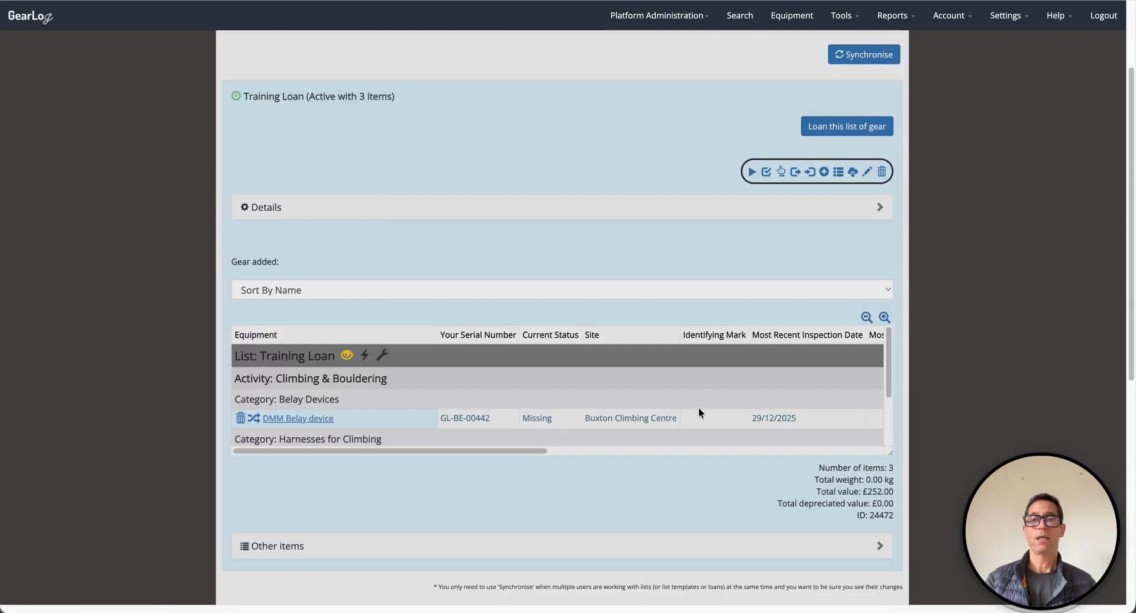
{"action": "left_click_drag", "start_coordinate": [891, 442], "coordinate": [872, 569]}
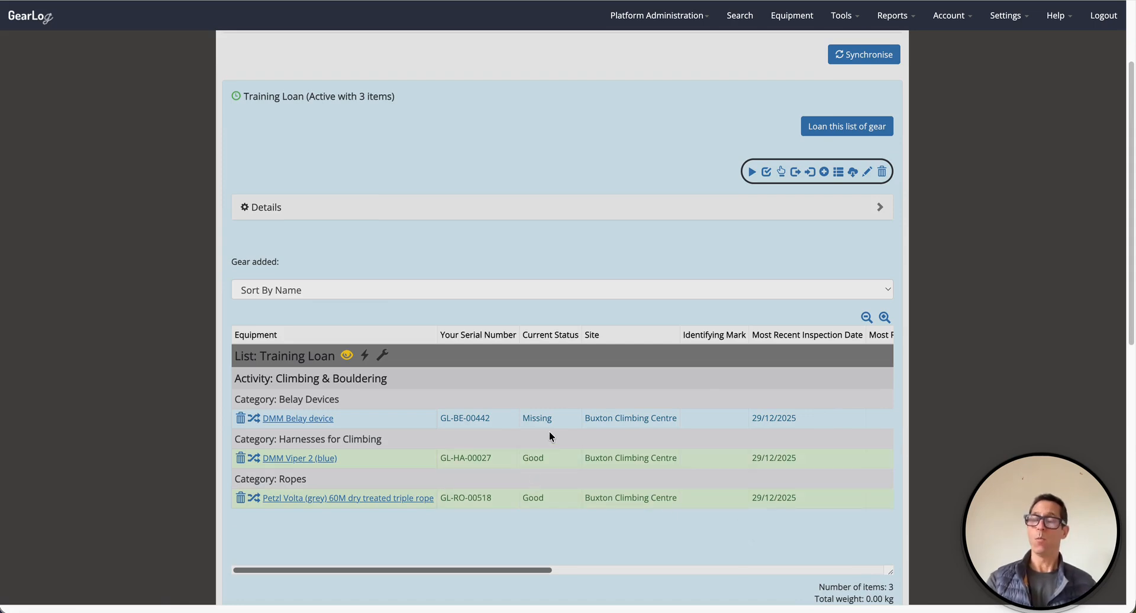
- Set Training Loan's Archived option to Yes and save it
{"action": "left_click", "coordinate": [868, 173]}
{"action": "left_click", "coordinate": [249, 143]}
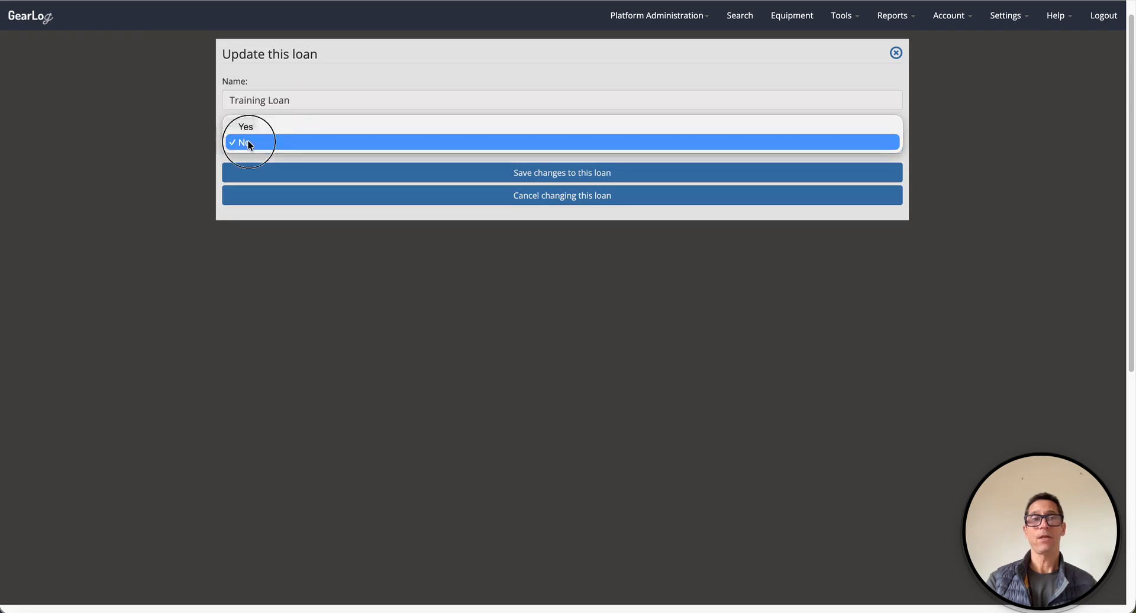
{"action": "left_click", "coordinate": [249, 127]}
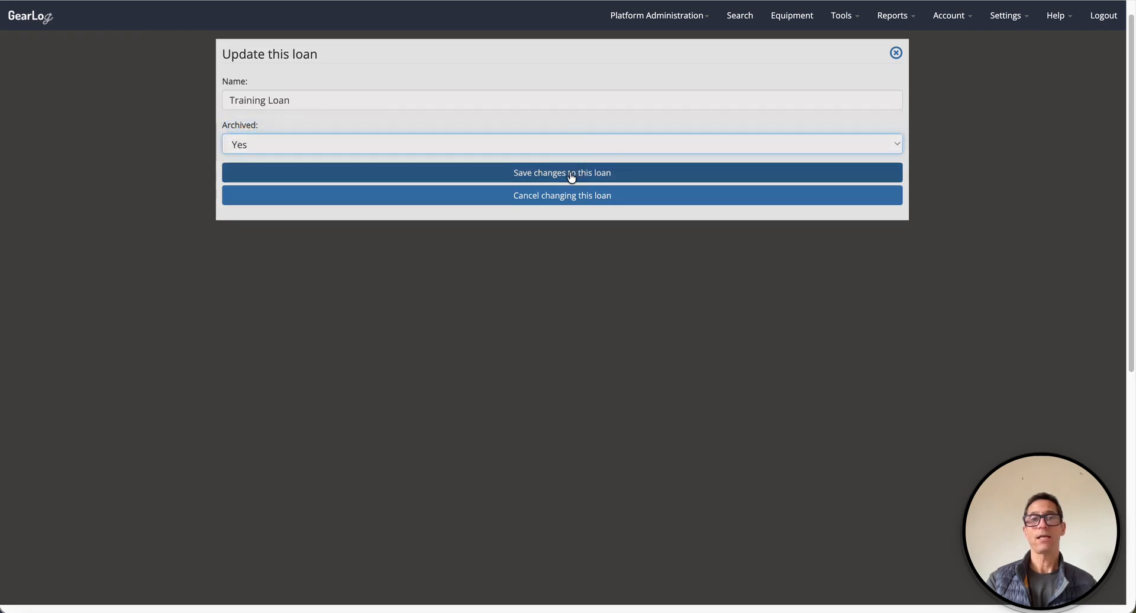
{"action": "left_click", "coordinate": [571, 174]}
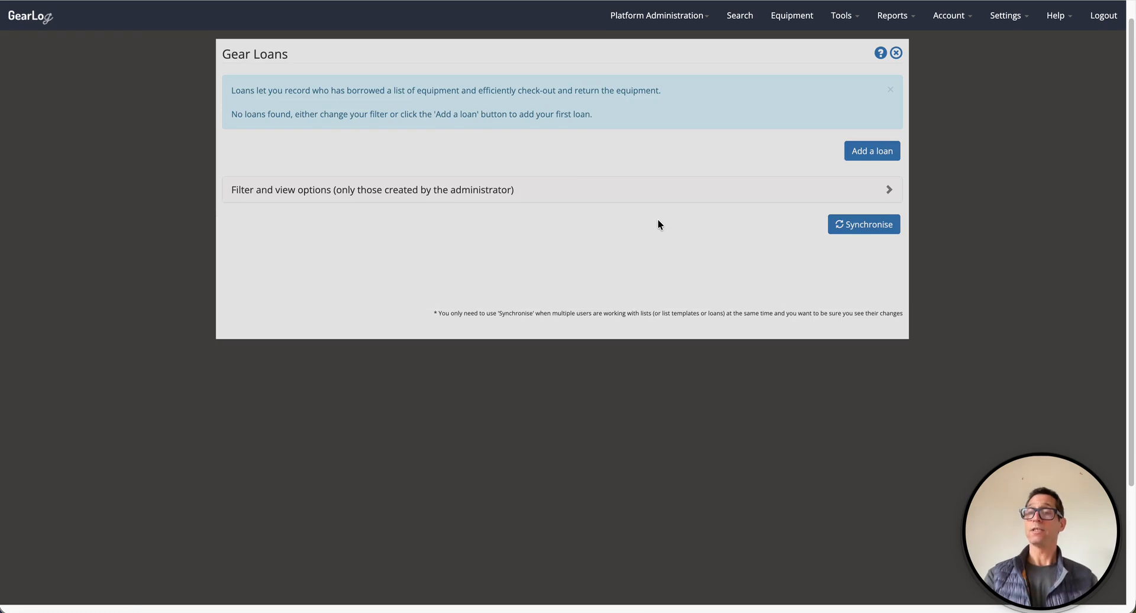
- Set the loans list filter Include archived to Yes
{"action": "left_click", "coordinate": [574, 190]}
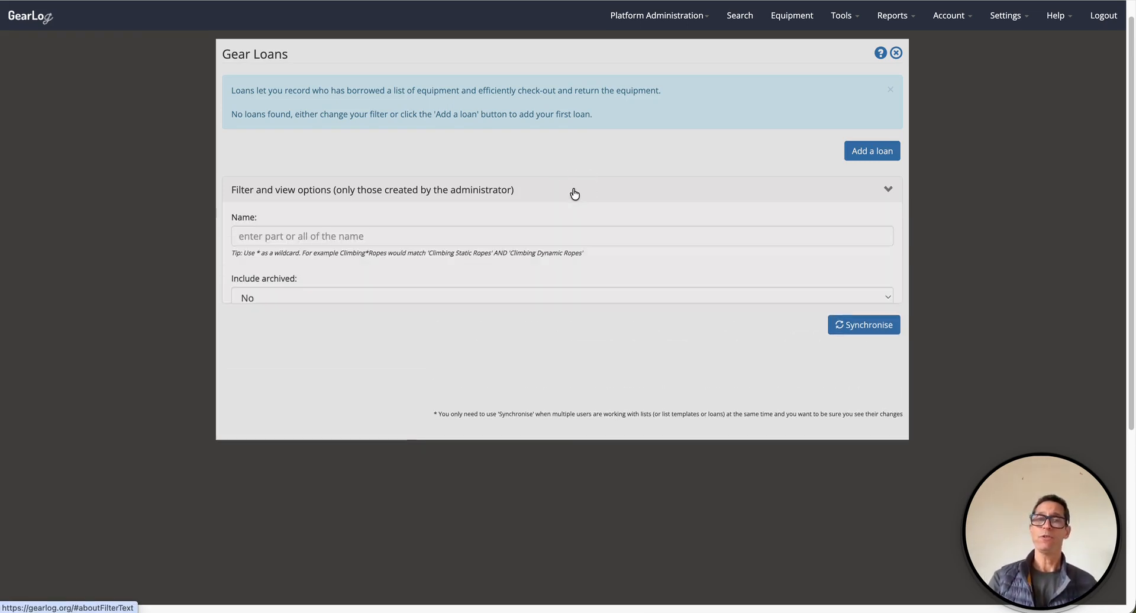
{"action": "left_click", "coordinate": [259, 296]}
{"action": "left_click", "coordinate": [259, 283]}
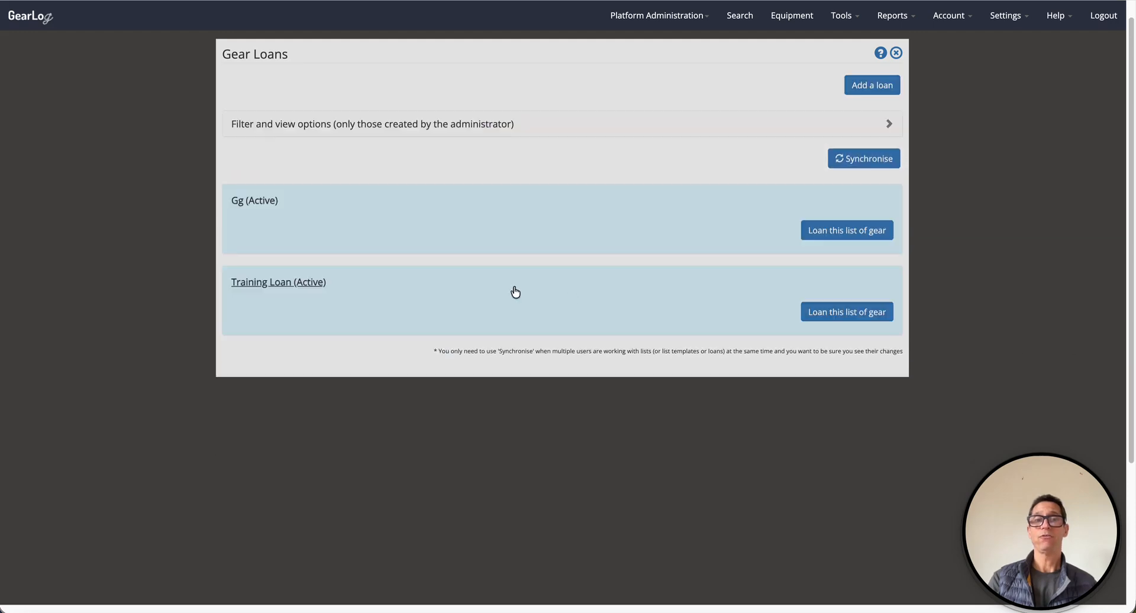
- Delete the Gg loan, confirming with 'Yep, I'm sure'
{"action": "left_click", "coordinate": [776, 203]}
{"action": "left_click", "coordinate": [877, 276]}
{"action": "left_click", "coordinate": [452, 74]}
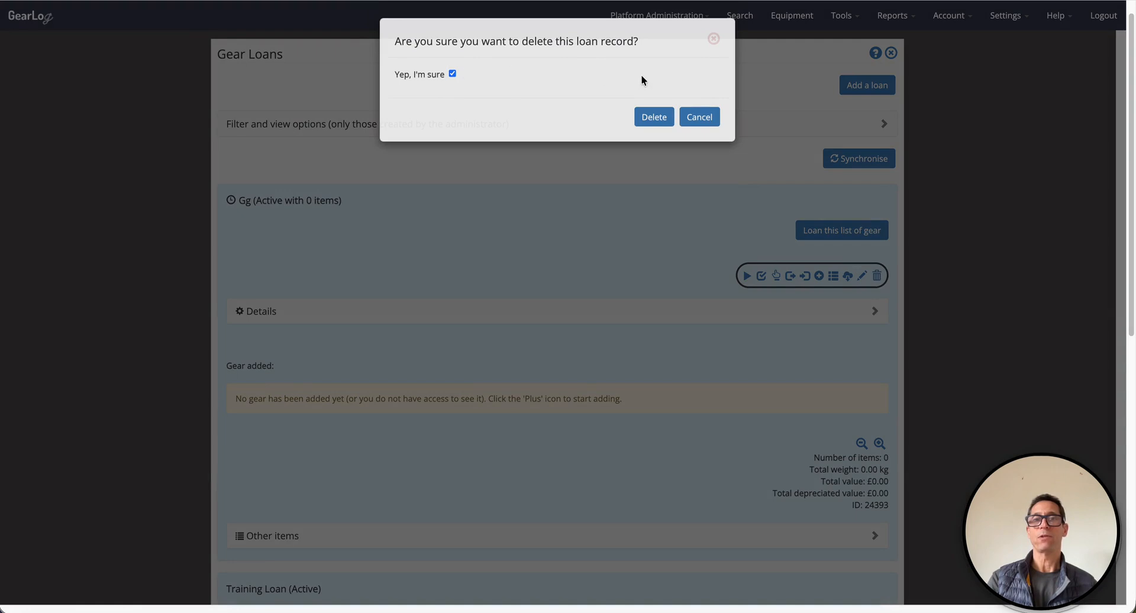
{"action": "left_click", "coordinate": [654, 117]}
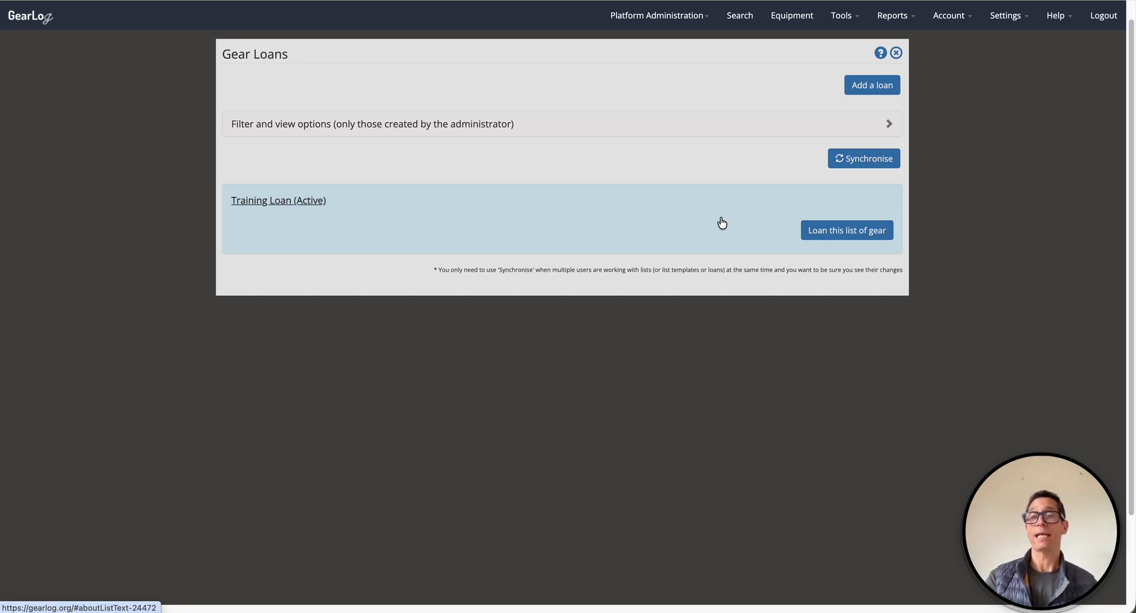
- Reset the equipment list filters so every category is listed
{"action": "left_click", "coordinate": [798, 19]}
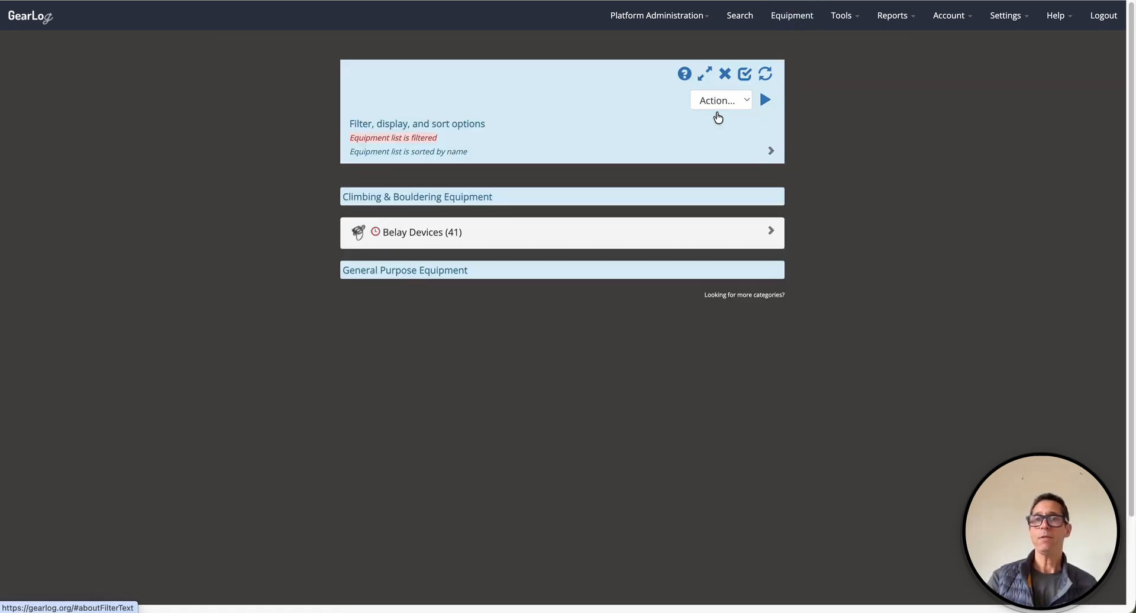
{"action": "left_click", "coordinate": [725, 75]}
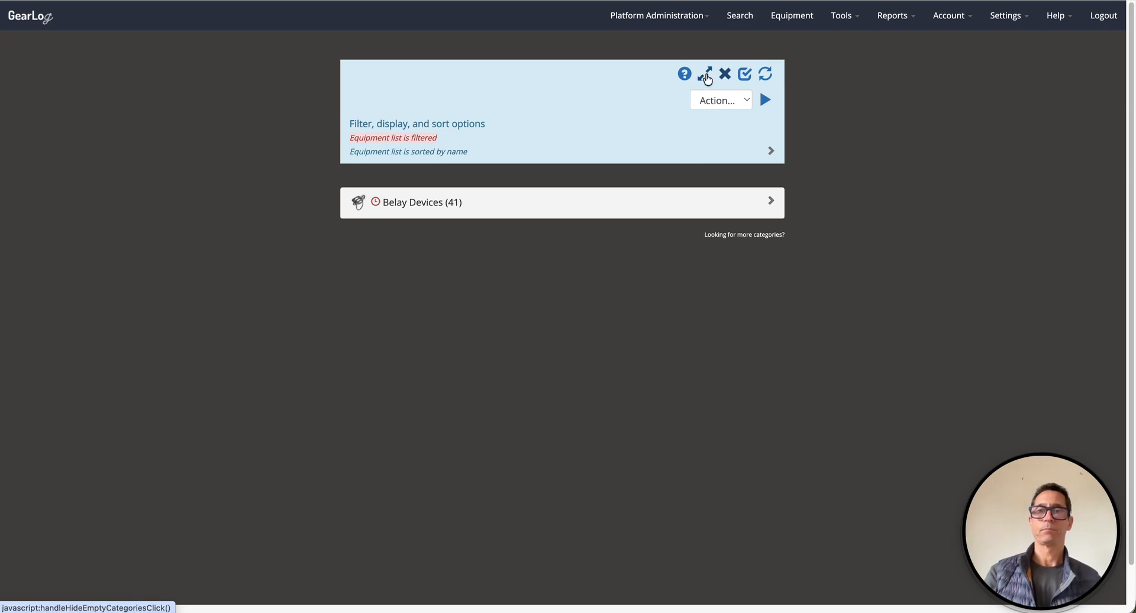
{"action": "left_click", "coordinate": [725, 74]}
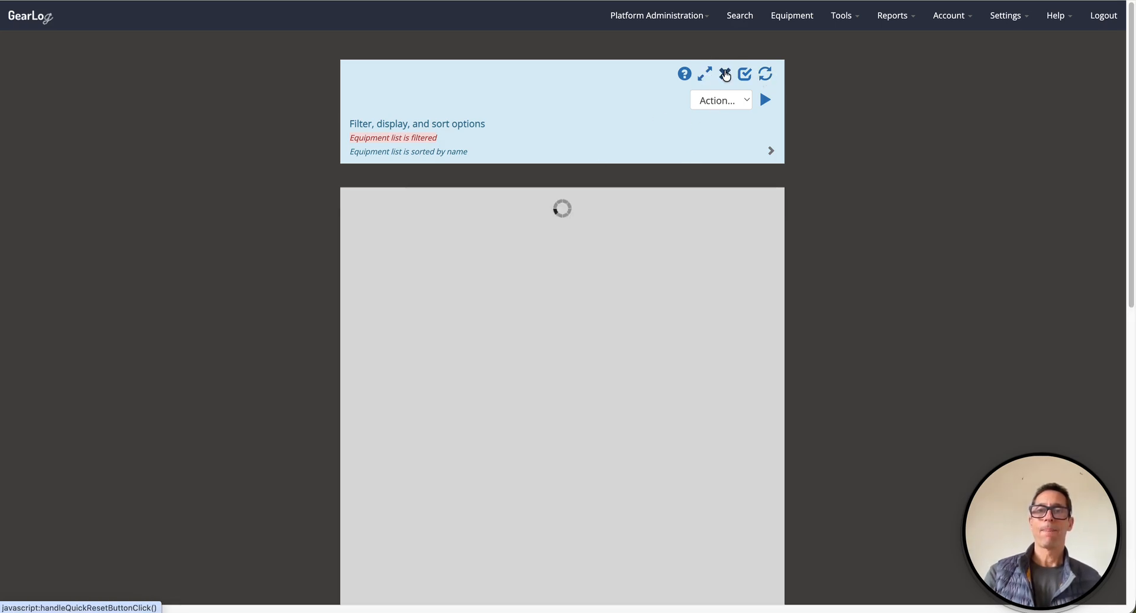
{"action": "scroll", "coordinate": [629, 233], "scroll_direction": "down", "scroll_amount": 1}
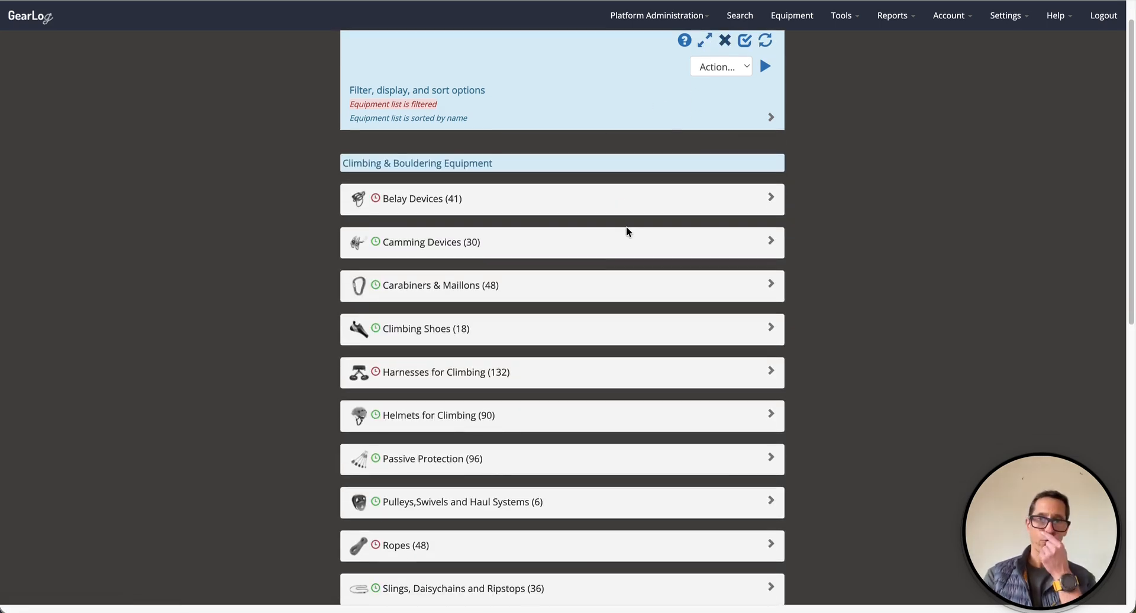
{"action": "scroll", "coordinate": [626, 226], "scroll_direction": "down", "scroll_amount": 1}
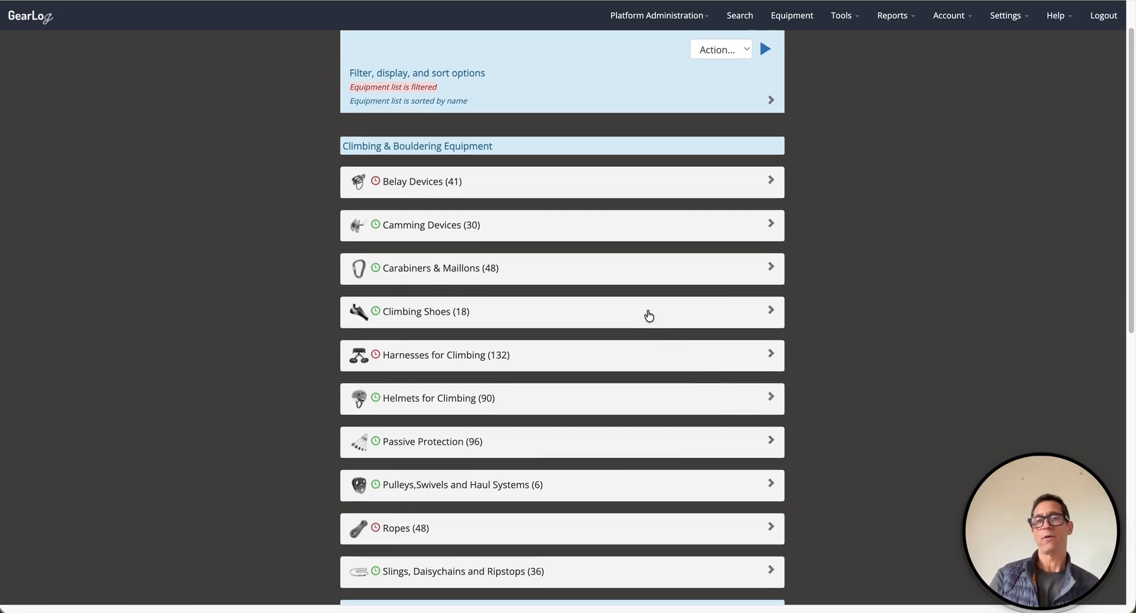
- Open the first Scarpa Vapour V shoe under Climbing Shoes (18) and begin its loan
{"action": "left_click", "coordinate": [648, 311]}
{"action": "scroll", "coordinate": [648, 310], "scroll_direction": "down", "scroll_amount": 2}
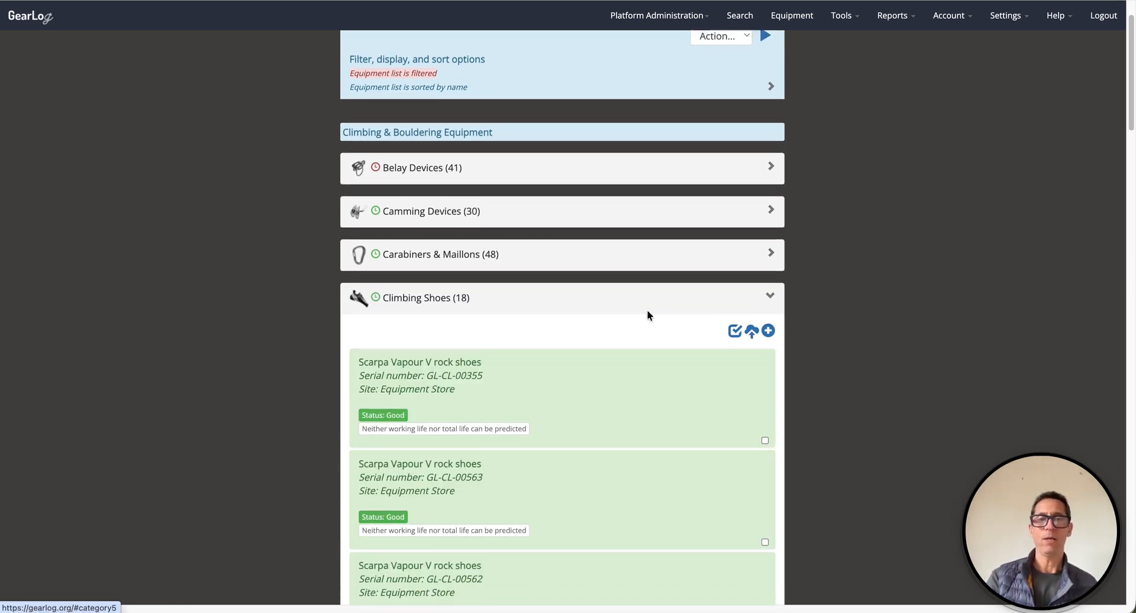
{"action": "left_click", "coordinate": [611, 322]}
{"action": "scroll", "coordinate": [611, 322], "scroll_direction": "down", "scroll_amount": 4}
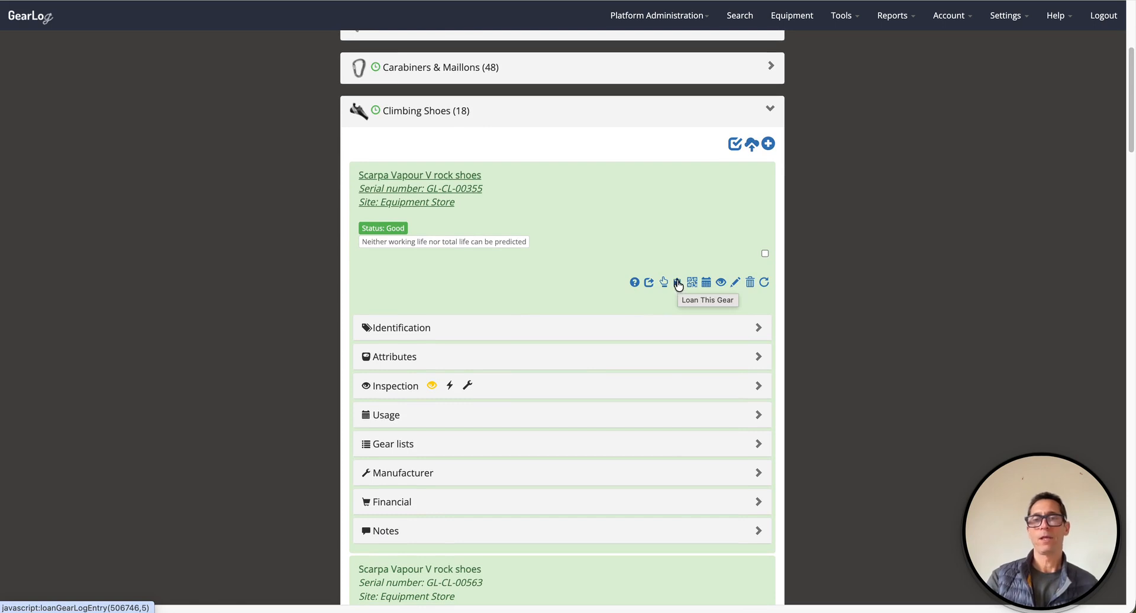
{"action": "left_click", "coordinate": [677, 284]}
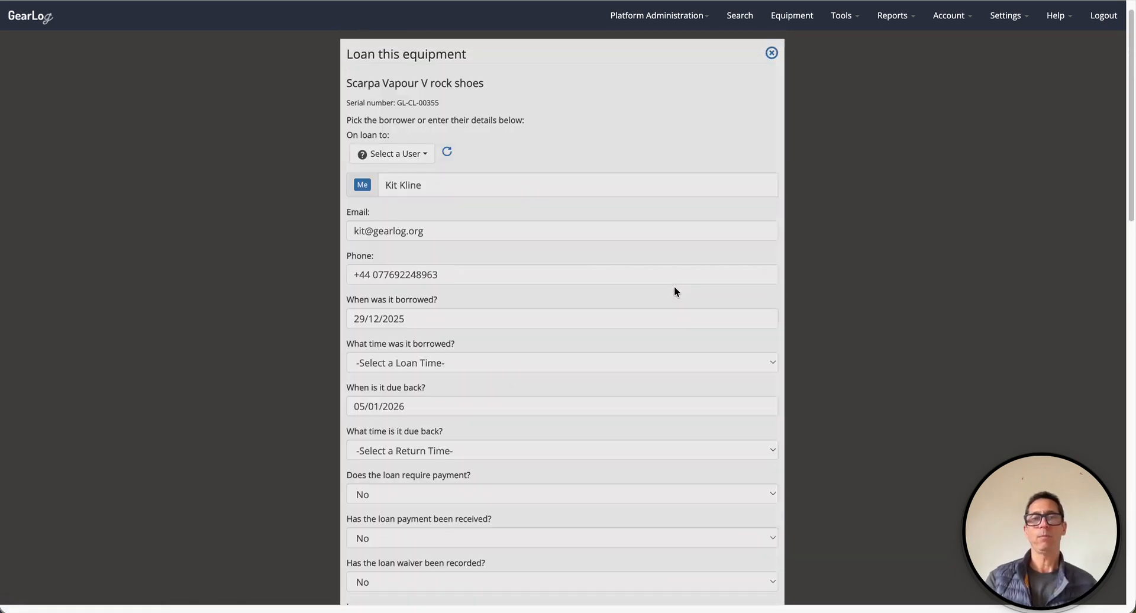
- Select the borrowing user for shoe GL-CL-00355 and record the loan so it shows On Loan
{"action": "left_click", "coordinate": [416, 153]}
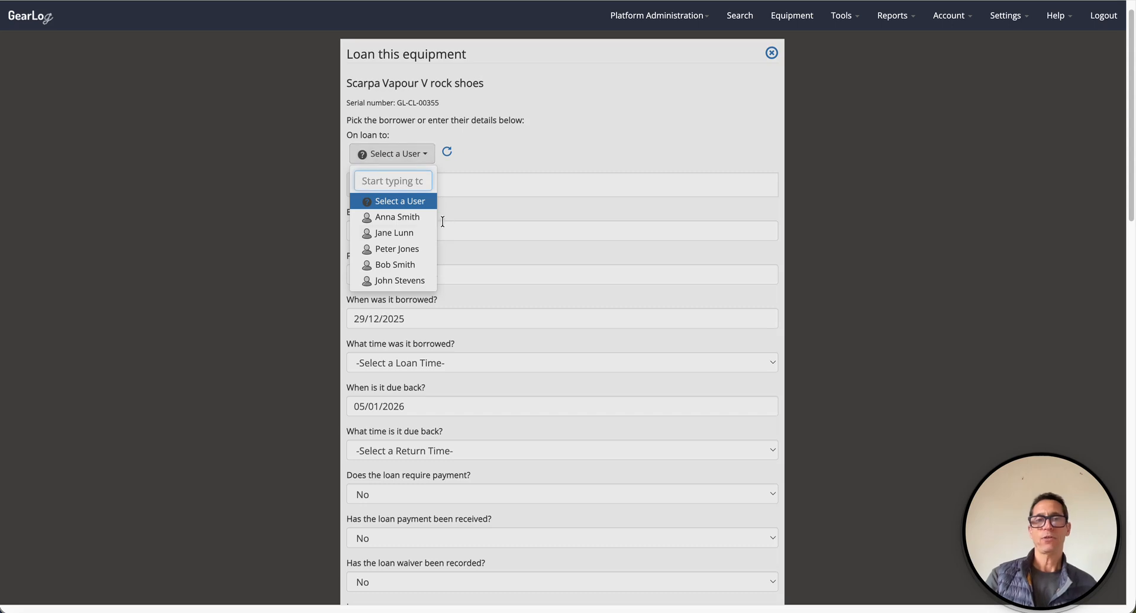
{"action": "left_click", "coordinate": [391, 234]}
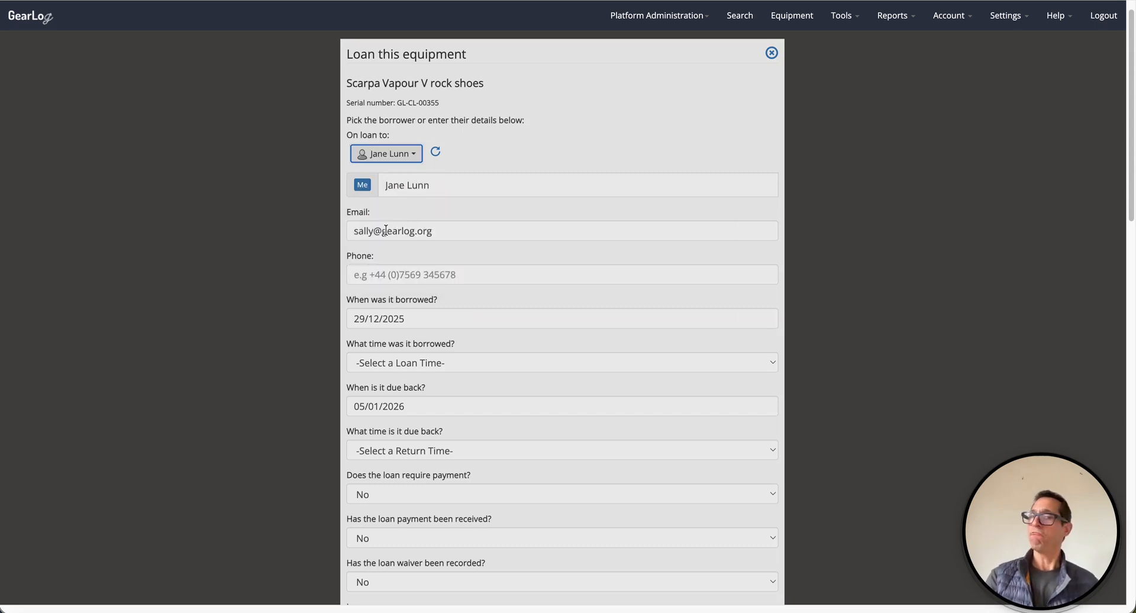
{"action": "scroll", "coordinate": [552, 202], "scroll_direction": "down", "scroll_amount": 2}
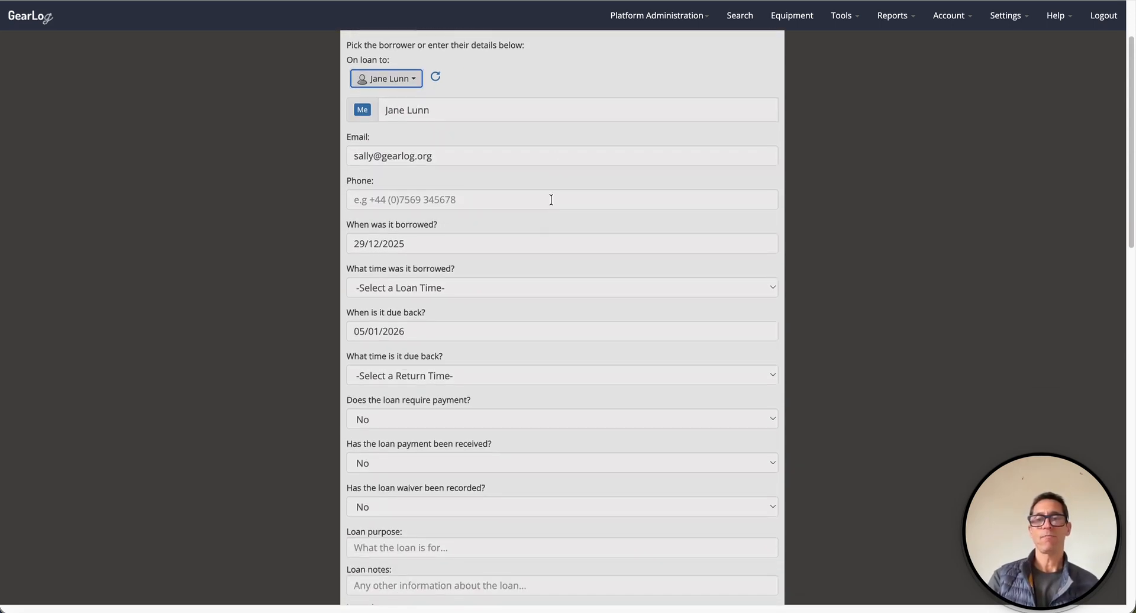
{"action": "scroll", "coordinate": [551, 200], "scroll_direction": "down", "scroll_amount": 5}
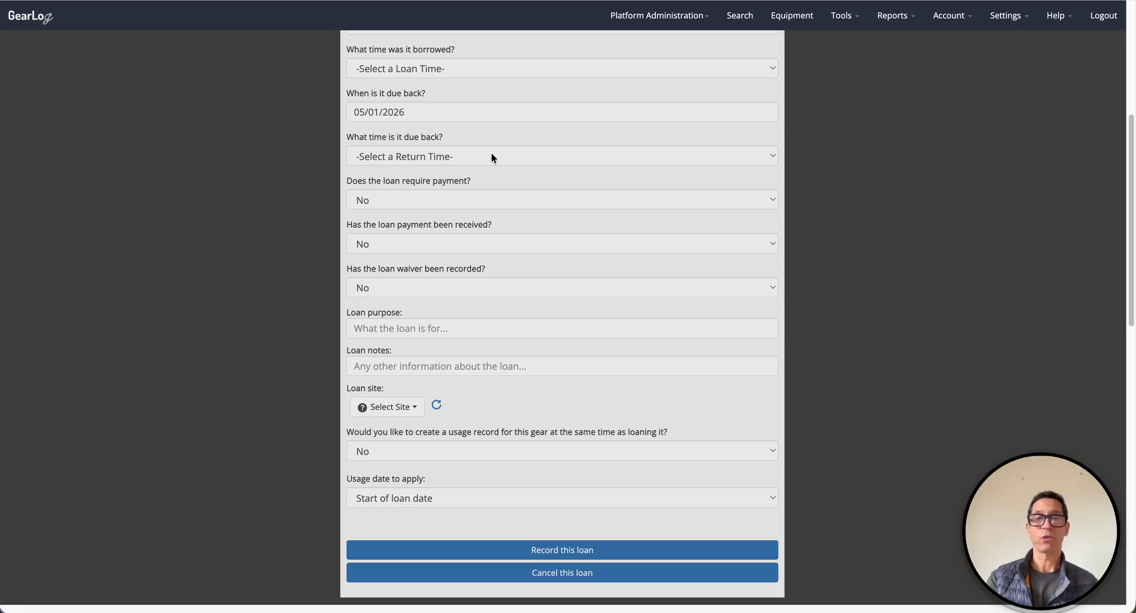
{"action": "left_click", "coordinate": [566, 551]}
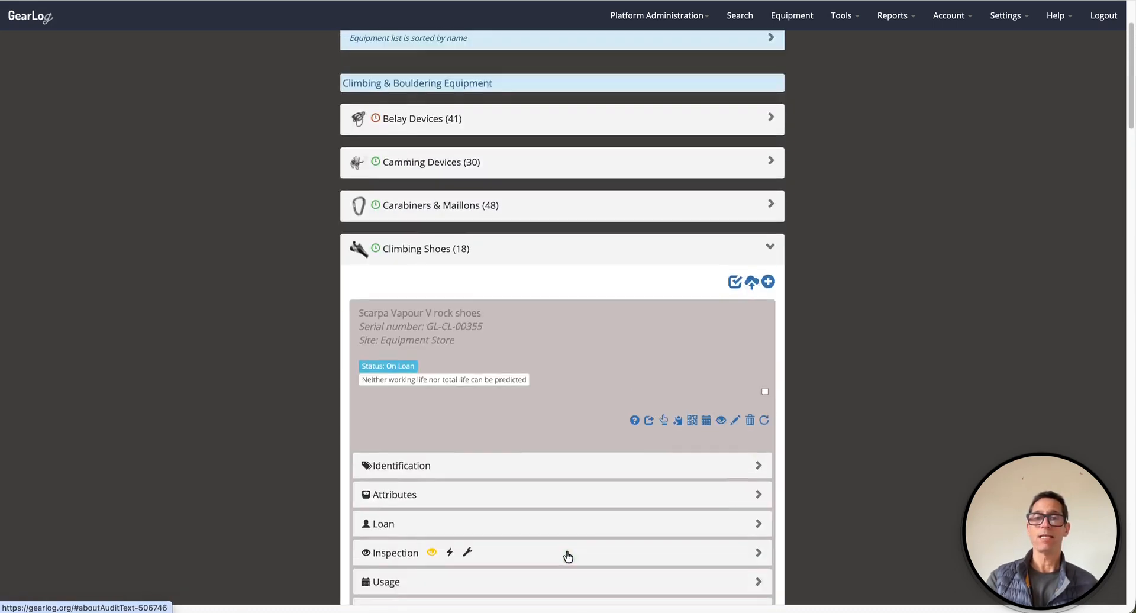
{"action": "scroll", "coordinate": [637, 456], "scroll_direction": "up", "scroll_amount": 3}
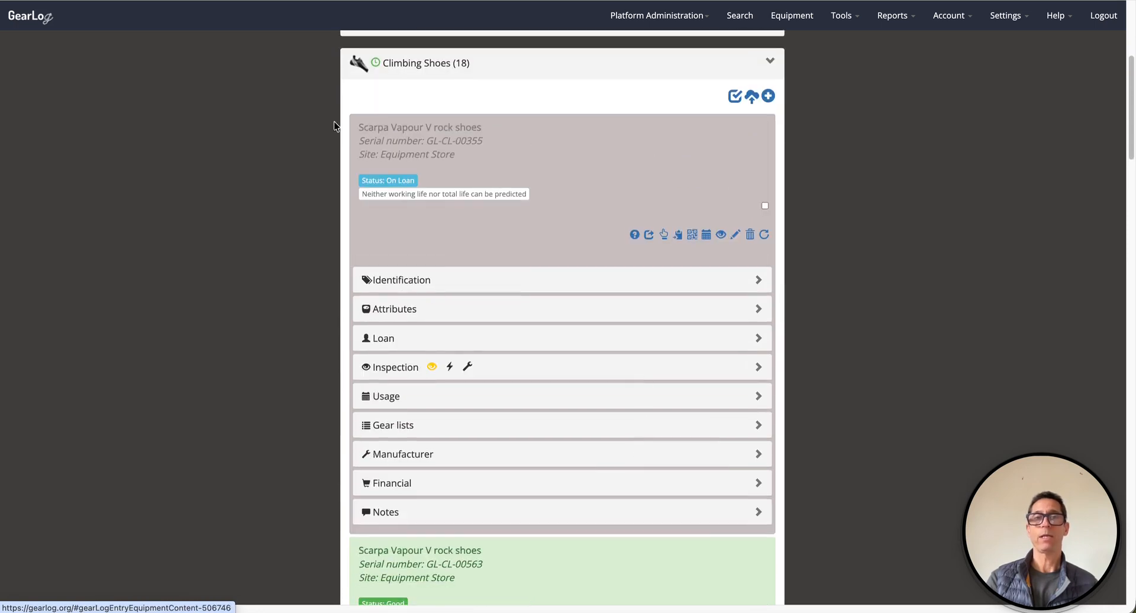
{"action": "left_click", "coordinate": [477, 341]}
{"action": "scroll", "coordinate": [521, 363], "scroll_direction": "down", "scroll_amount": 2}
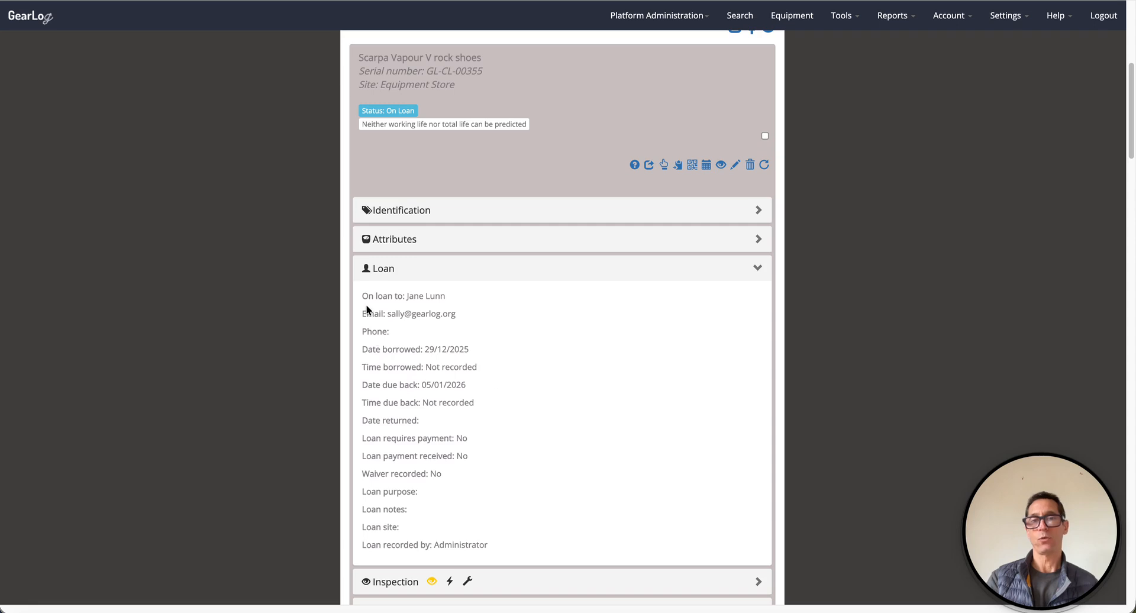
{"action": "left_click", "coordinate": [533, 270]}
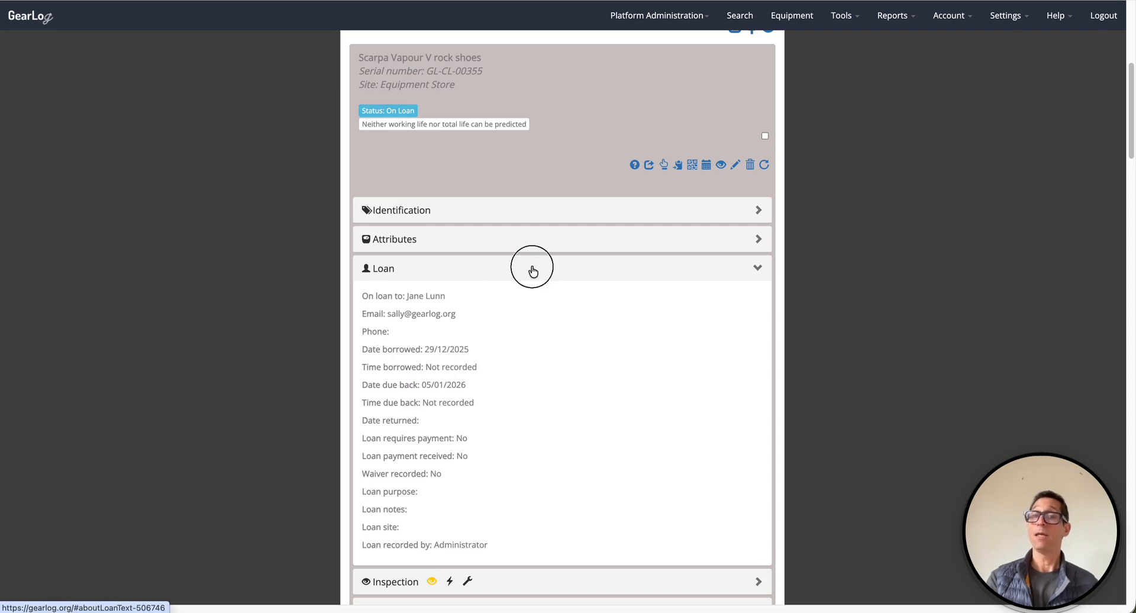